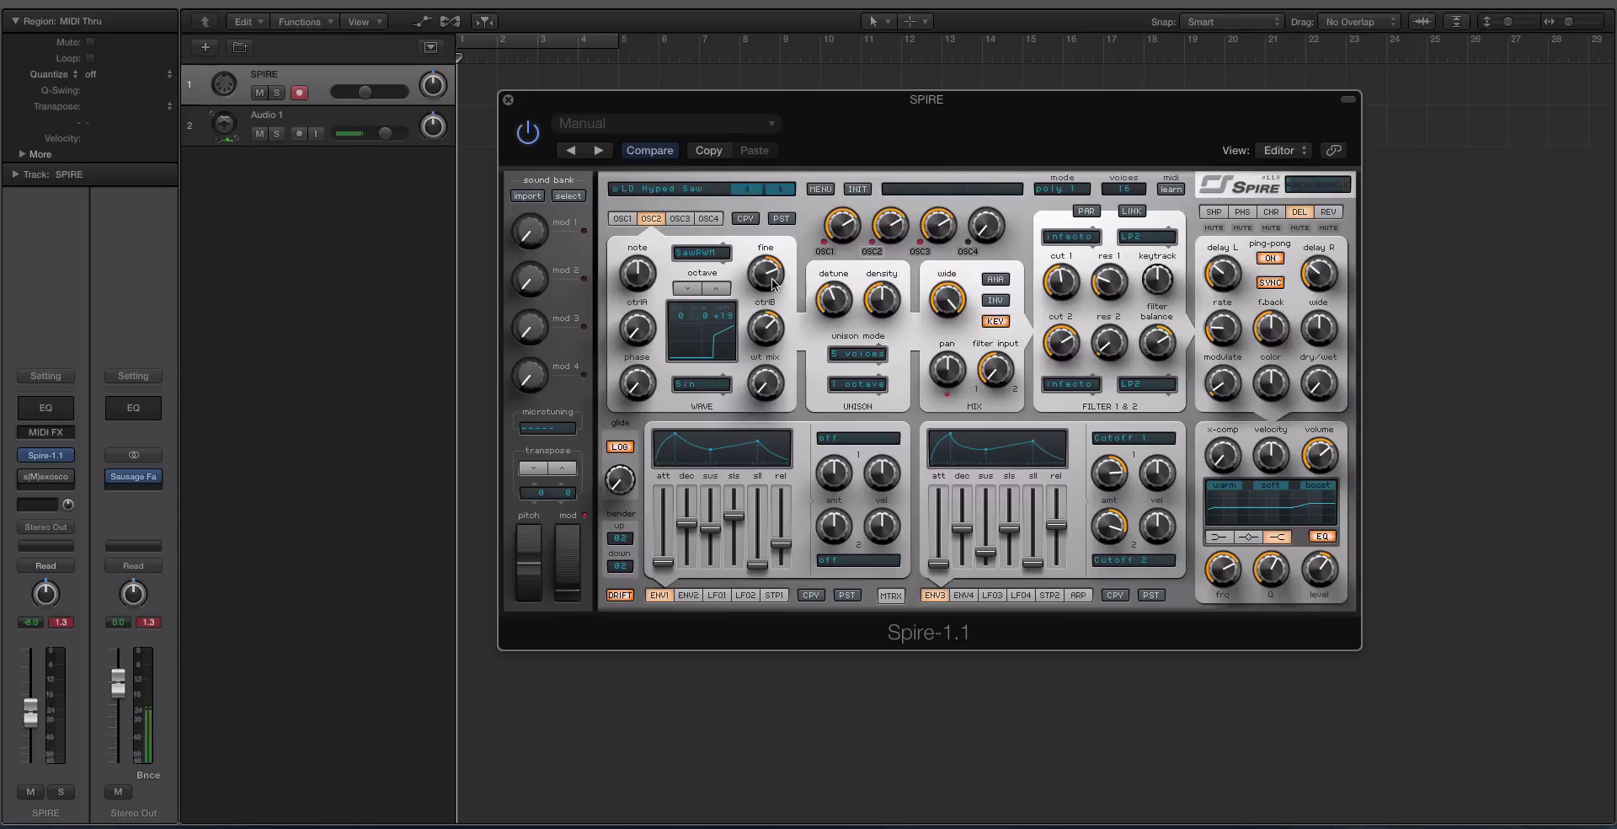
- Set filter 1's cutoff to .600 and lower the SPIRE track volume to -8.2 dB
mouse_move(767, 377)
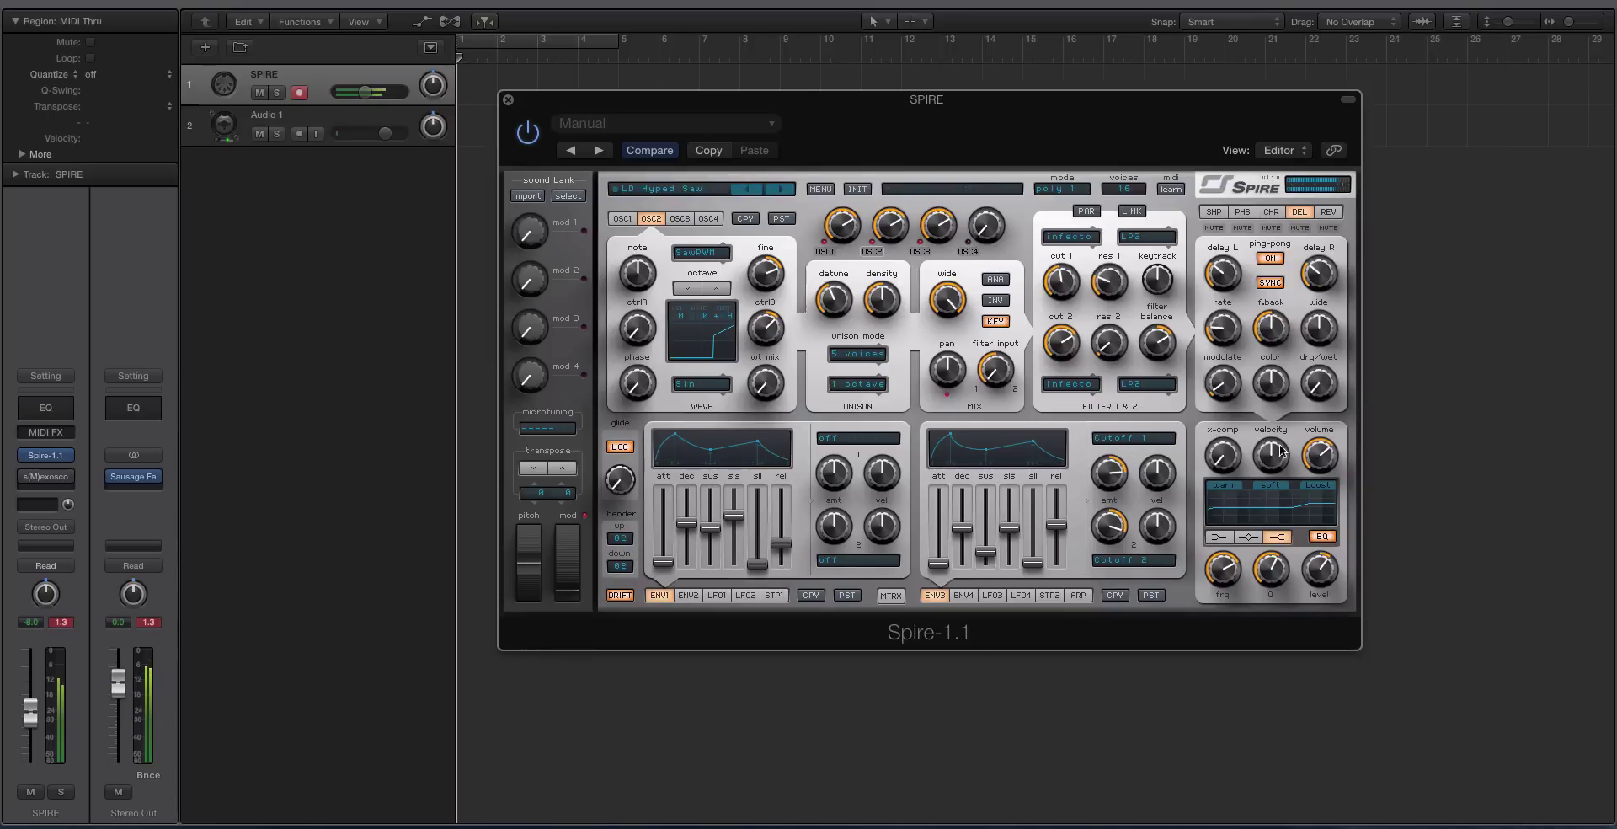
mouse_move(1057, 253)
drag(1058, 253, 1057, 242)
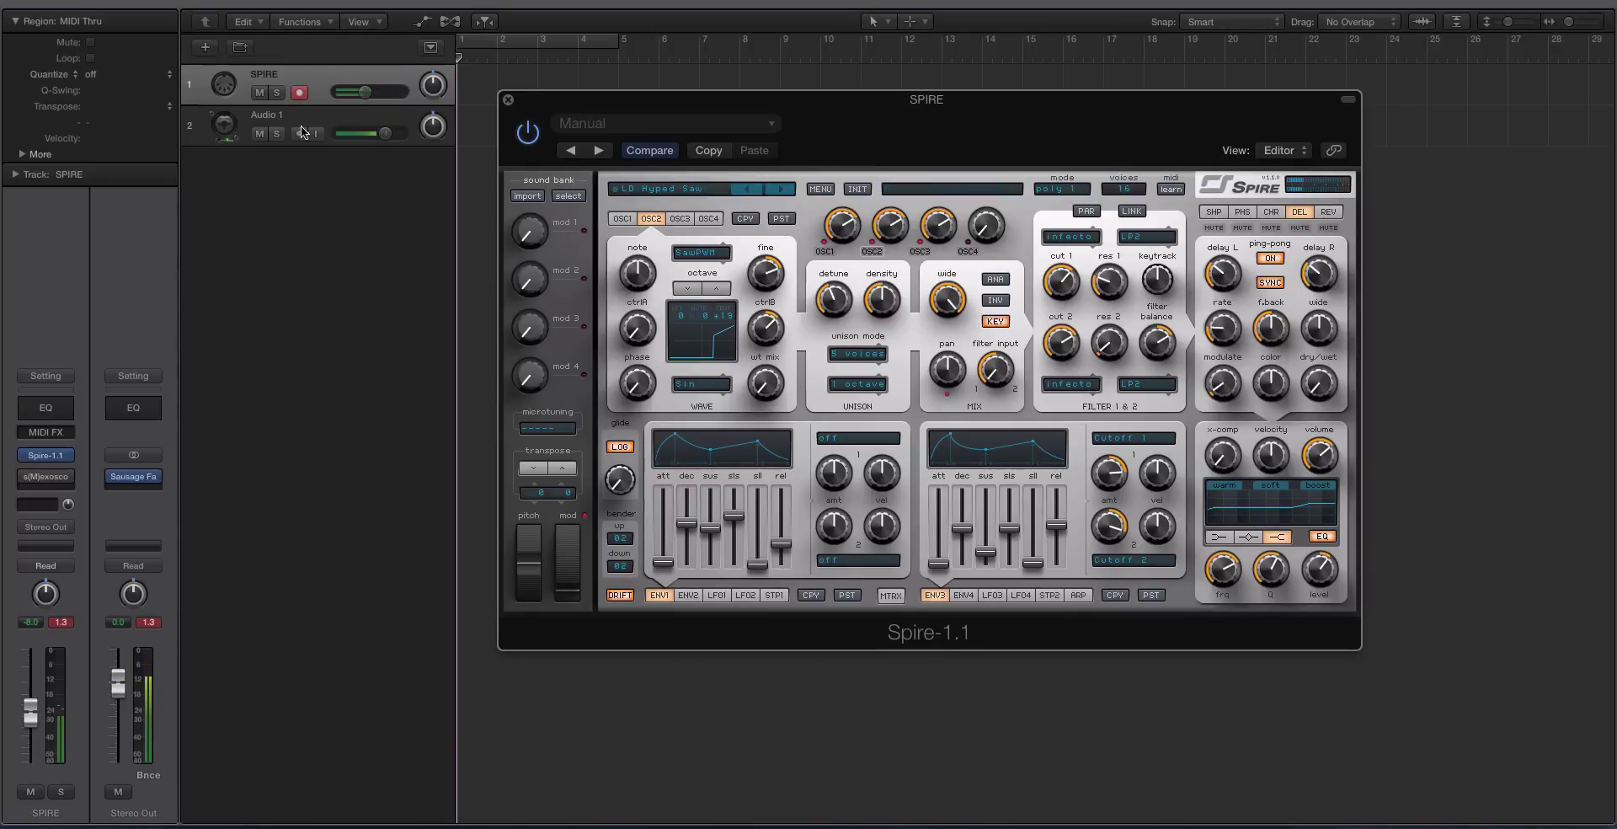
drag(364, 93, 360, 92)
drag(1067, 271, 1068, 280)
- Enable the s(M)exoscope effect on the track and copy the current patch
click(622, 218)
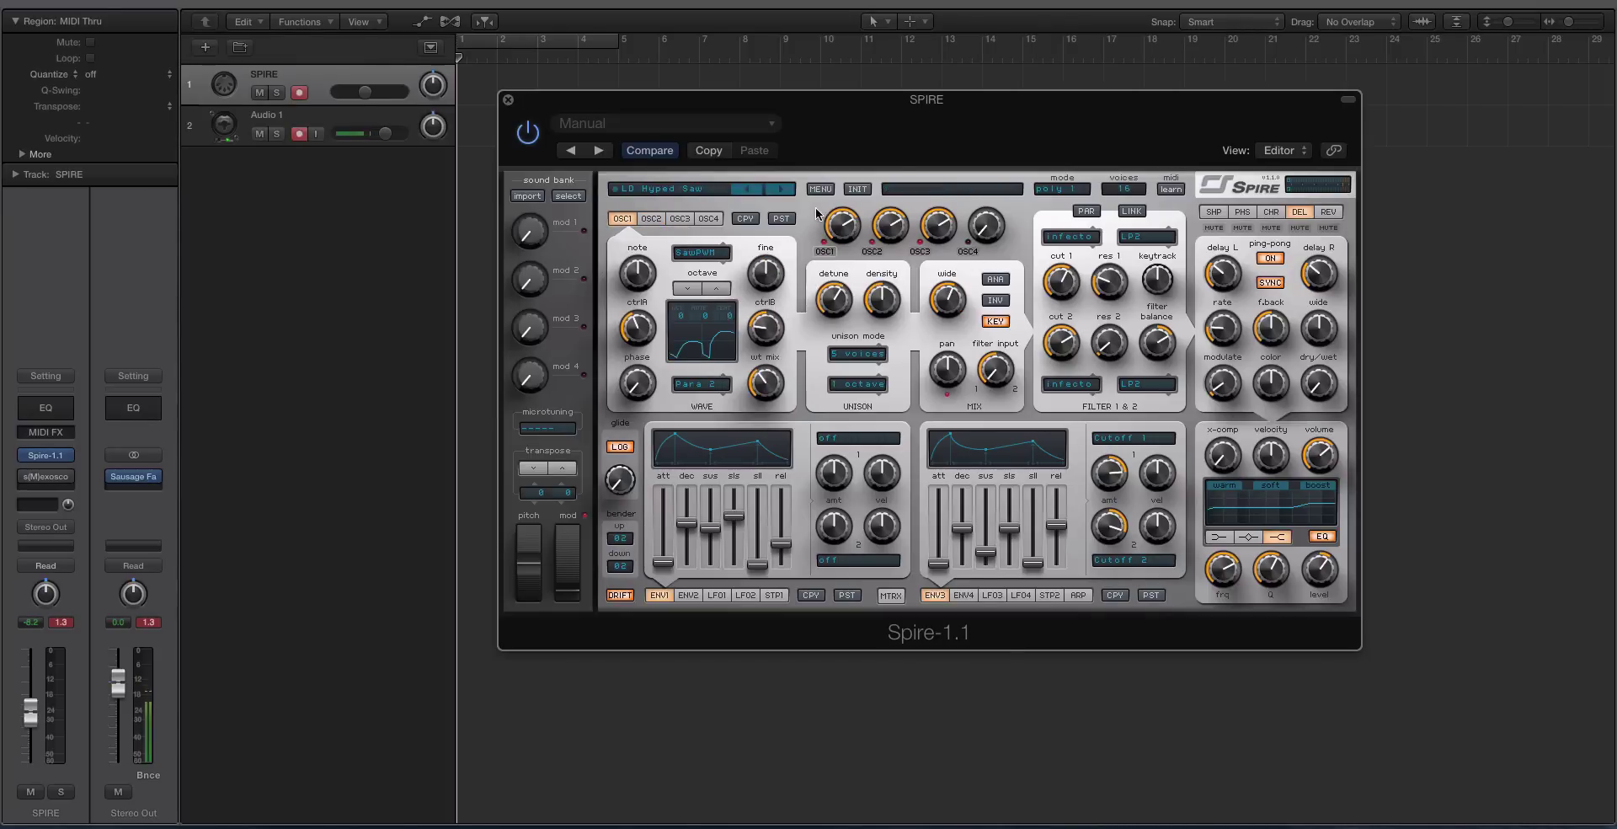
click(23, 480)
click(691, 153)
- Load the Init patch, review oscillators 1–4, and turn oscillator 1's wavetable mix to maximum
click(860, 188)
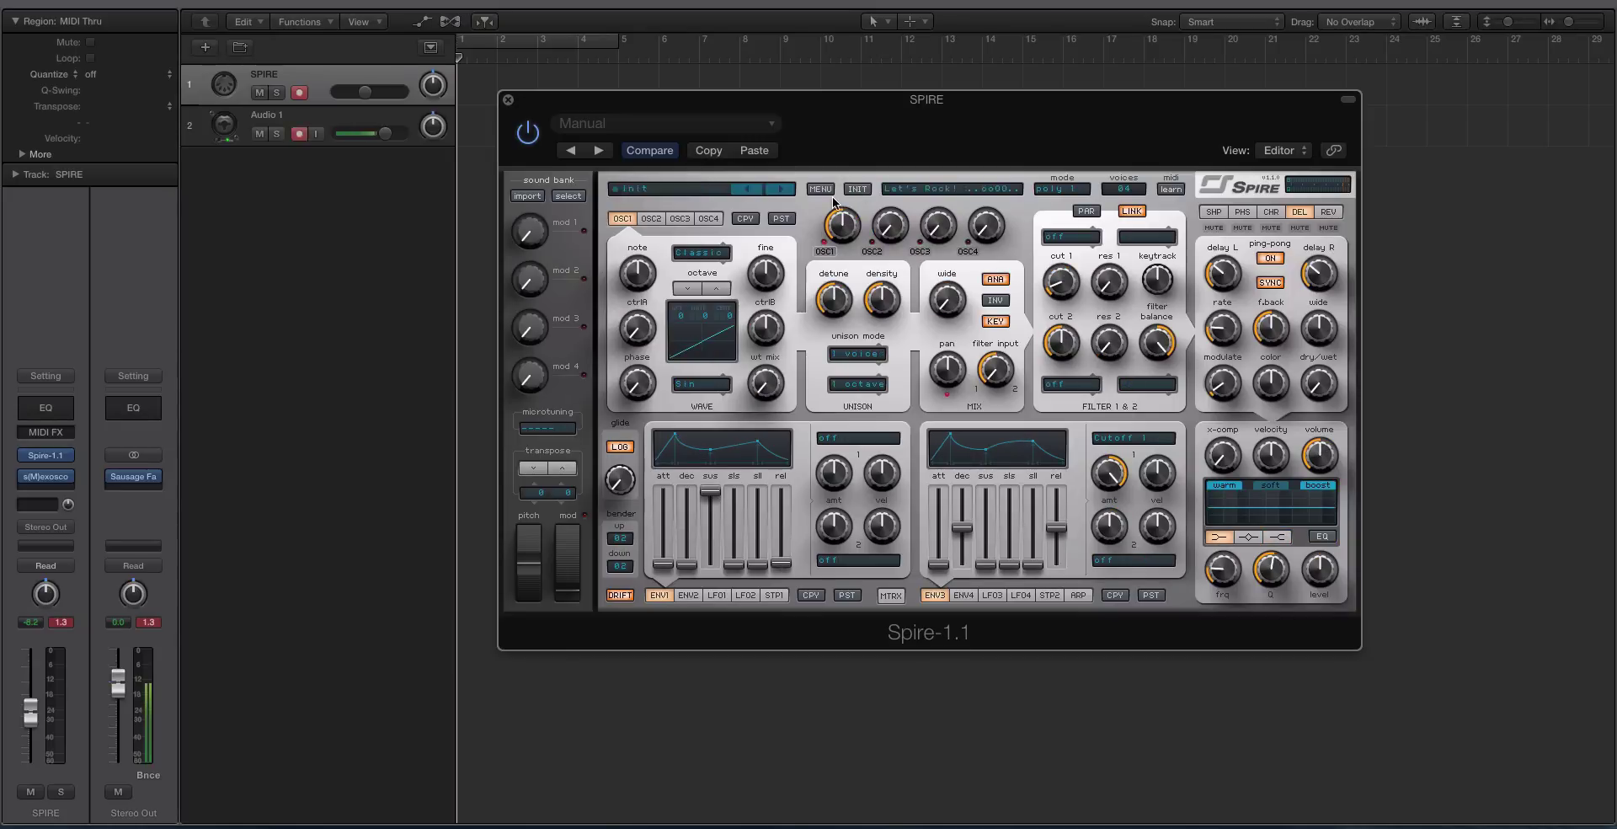
drag(606, 103, 608, 80)
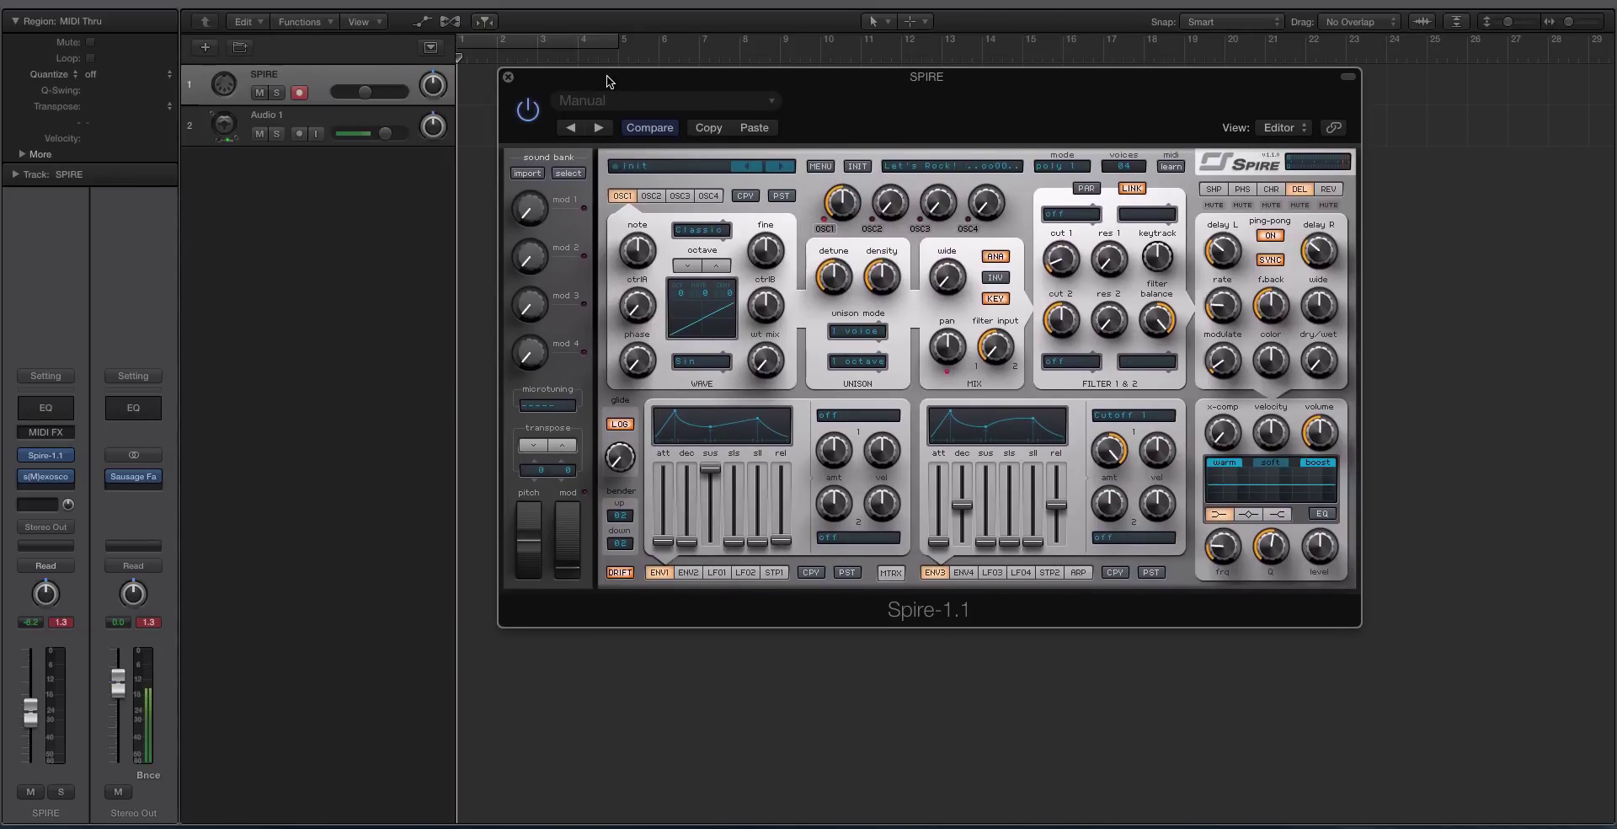
click(648, 197)
click(677, 197)
click(707, 197)
click(624, 197)
drag(764, 363, 782, 592)
- Try the Sitar wavetable on oscillator 1 and drop its wavetable mix to zero
click(706, 377)
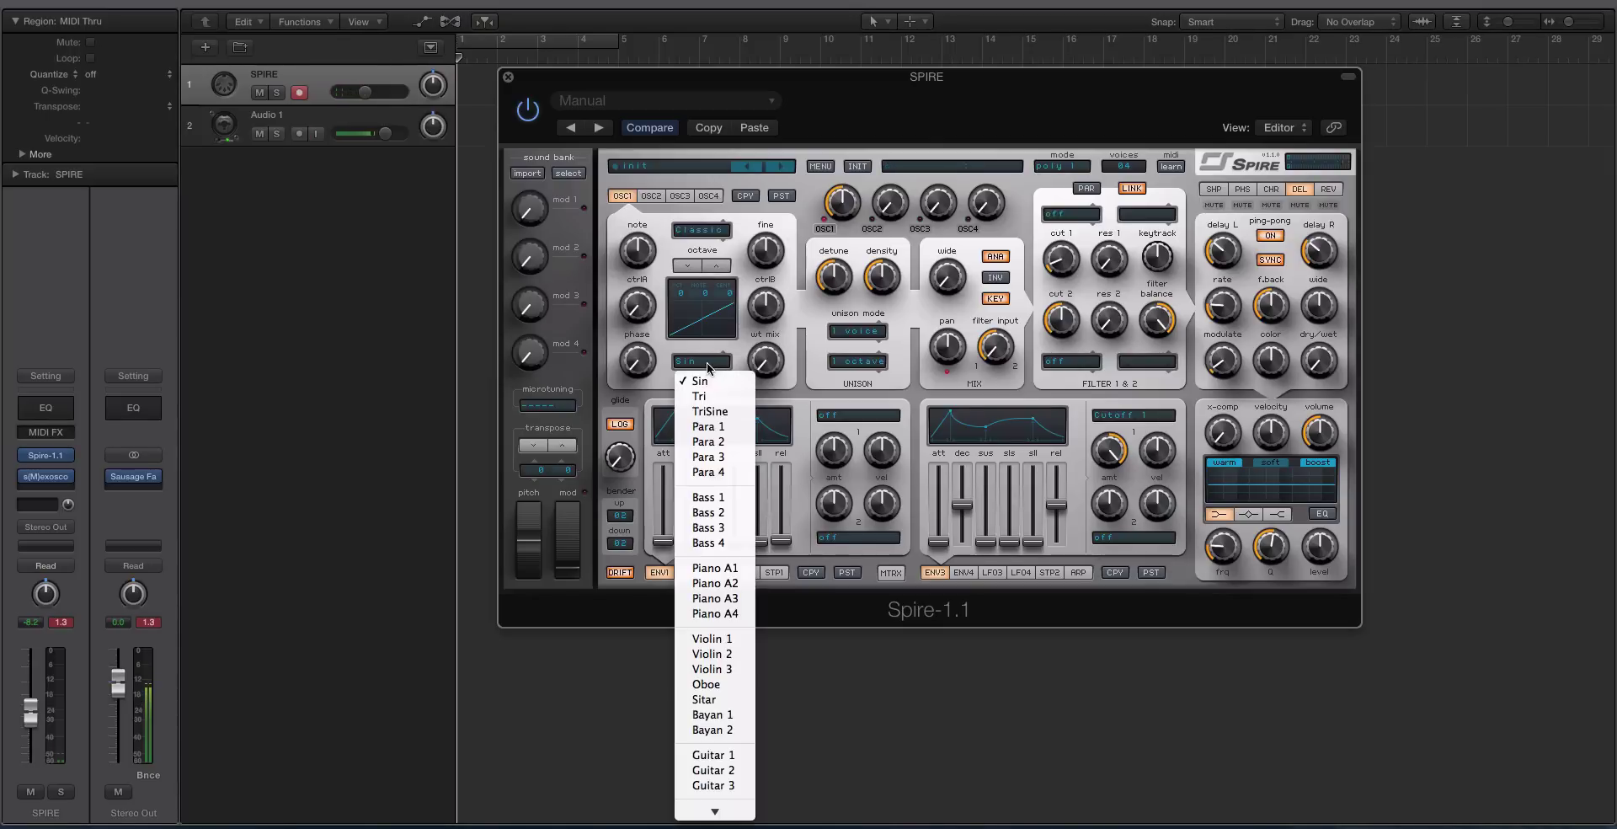
click(733, 358)
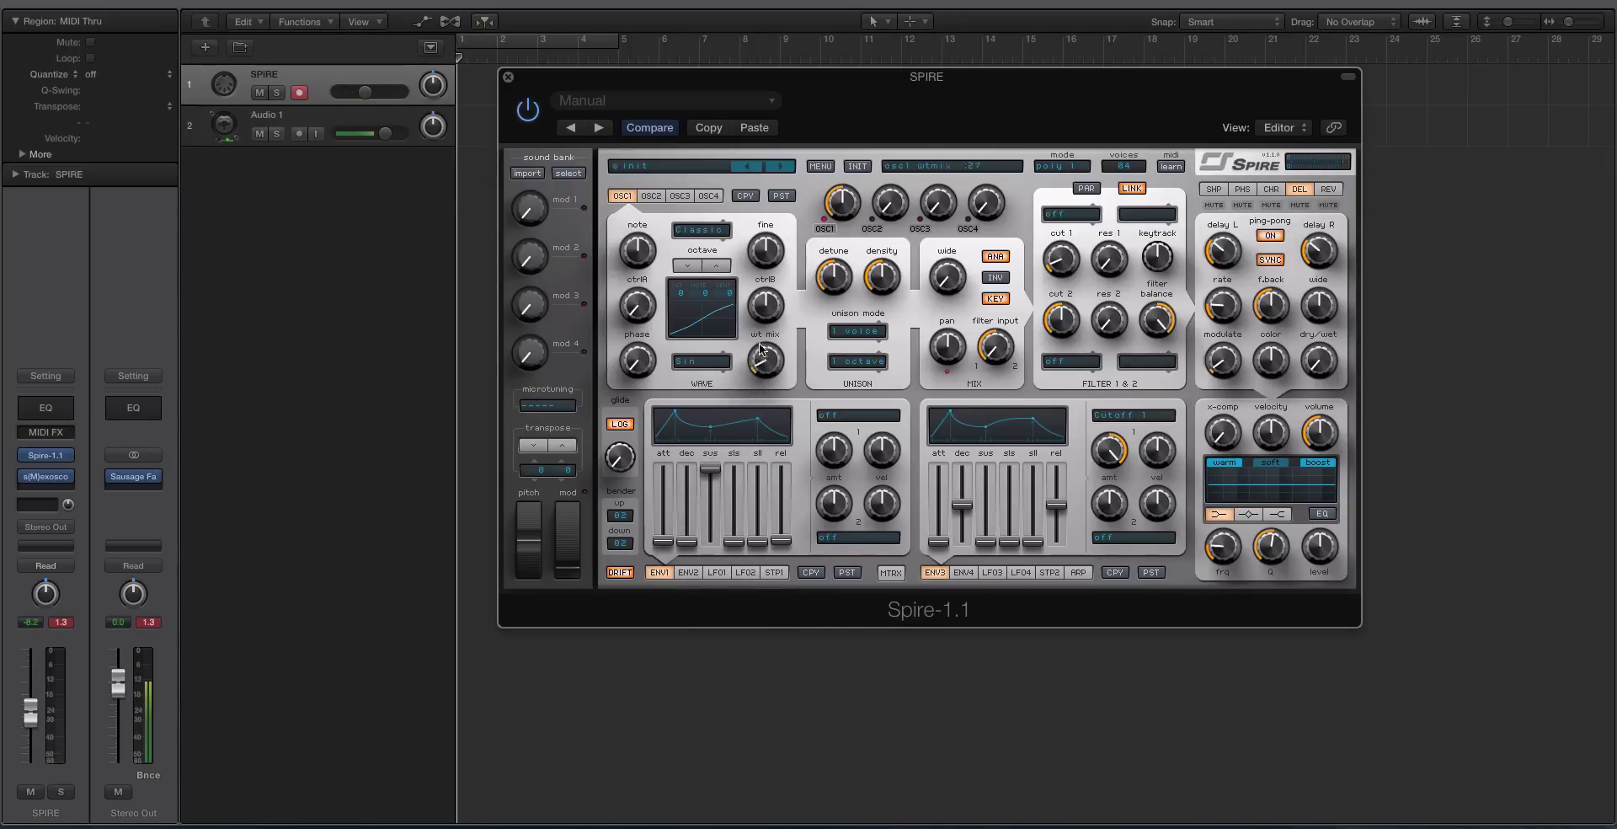
mouse_move(764, 362)
mouse_down()
mouse_move(767, 221)
mouse_move(768, 406)
mouse_move(733, 71)
mouse_move(762, 379)
mouse_move(768, 352)
mouse_move(775, 364)
mouse_up()
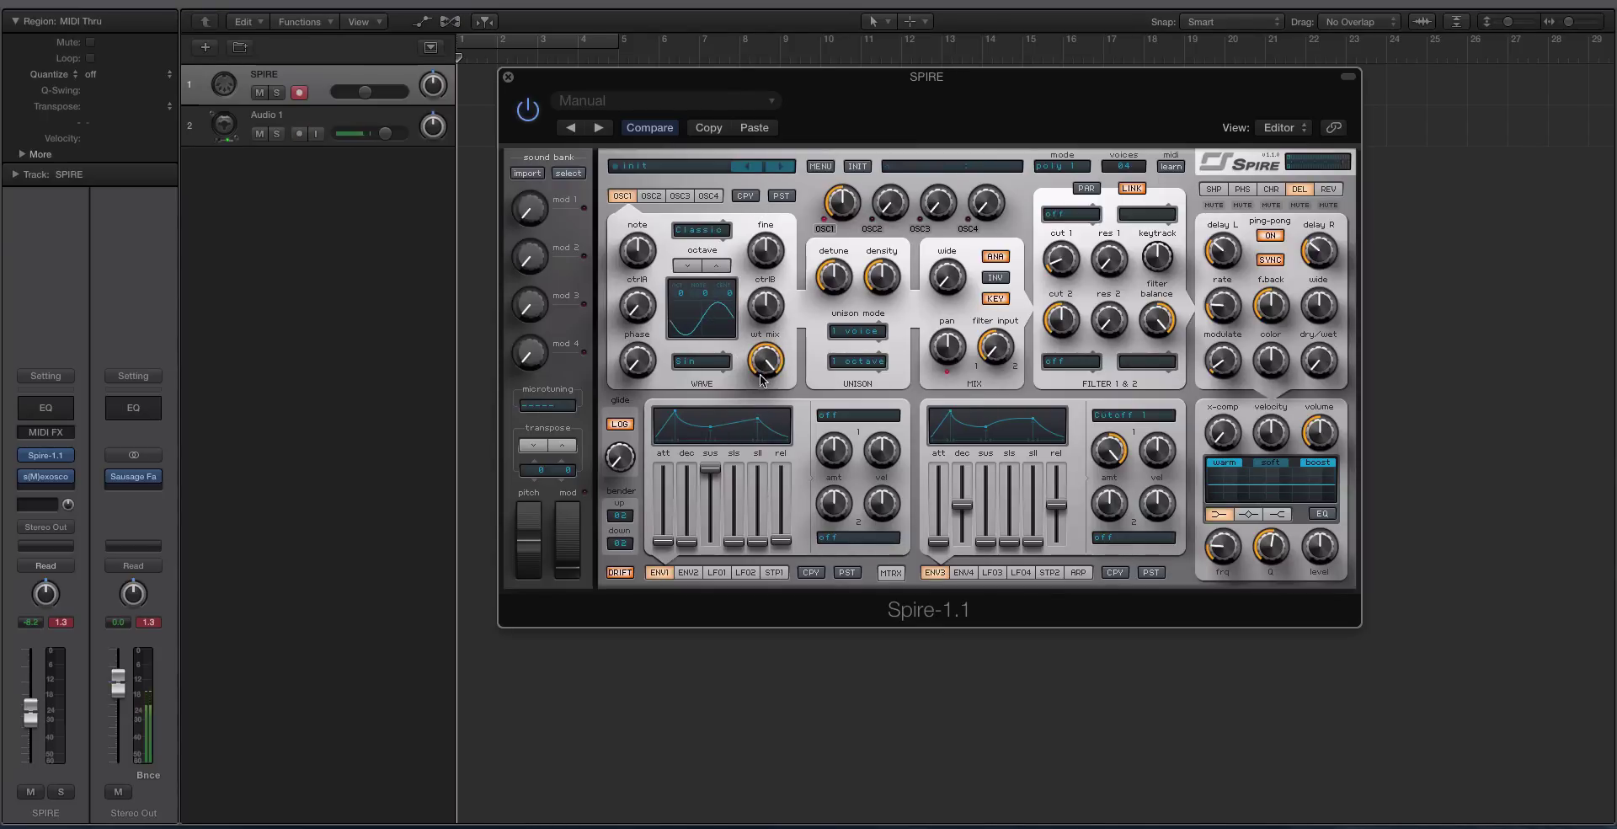
click(709, 364)
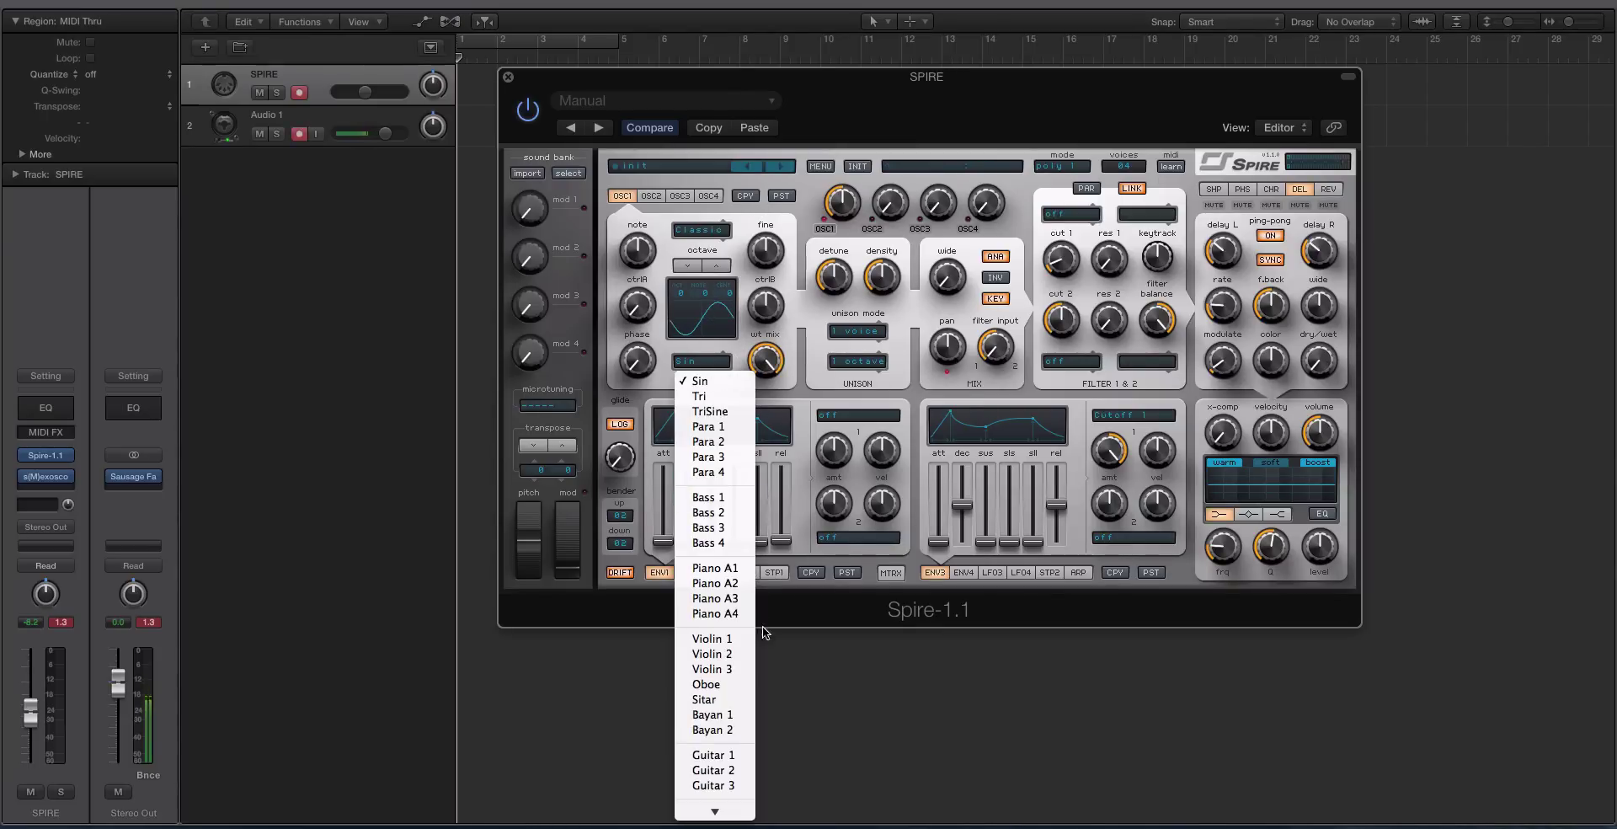
click(708, 699)
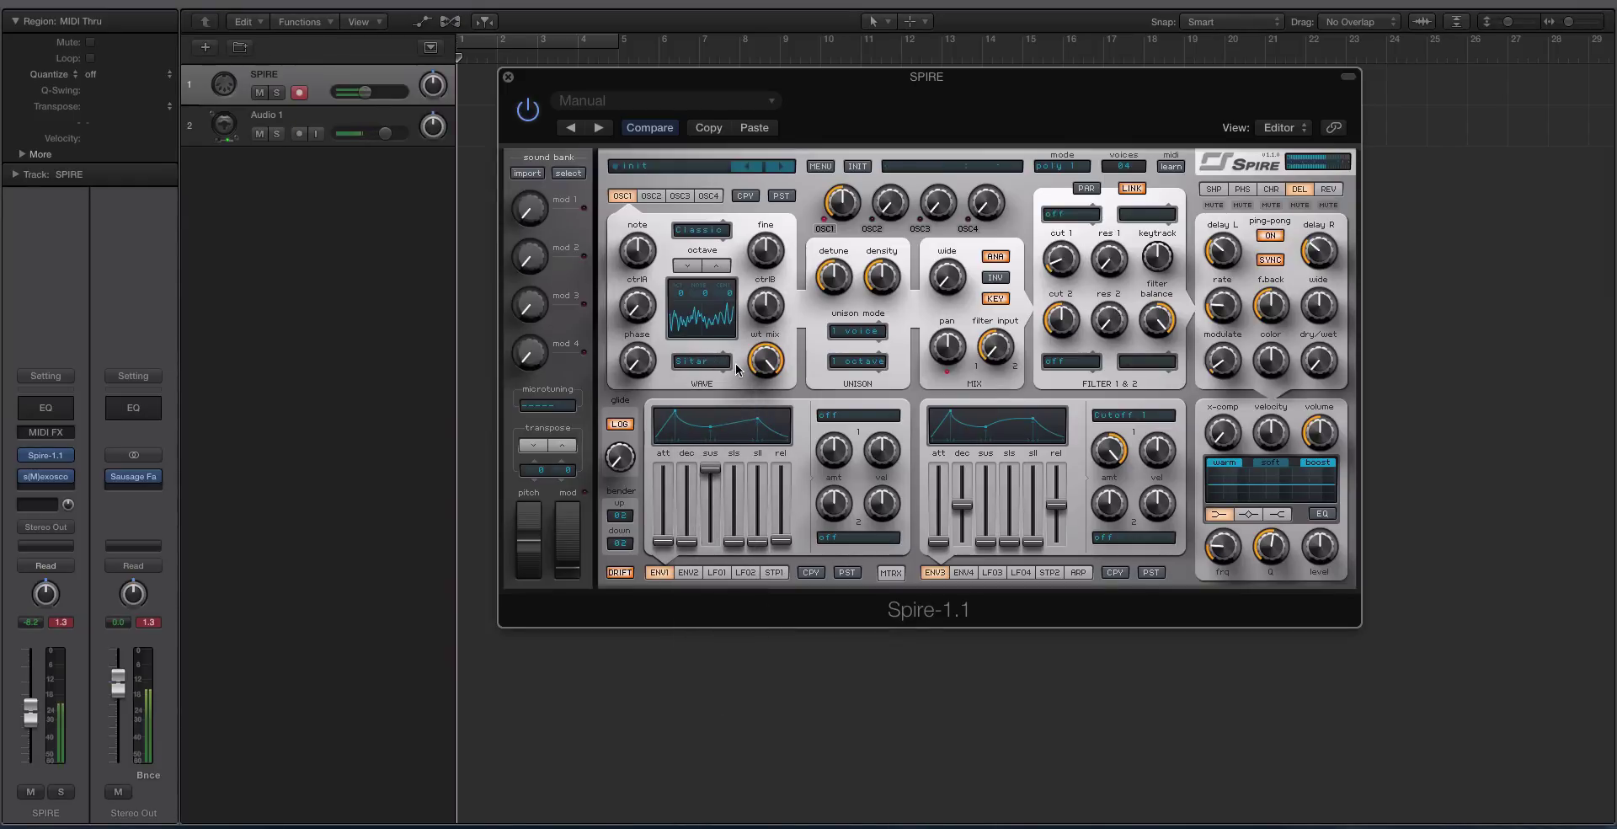
drag(765, 360, 761, 767)
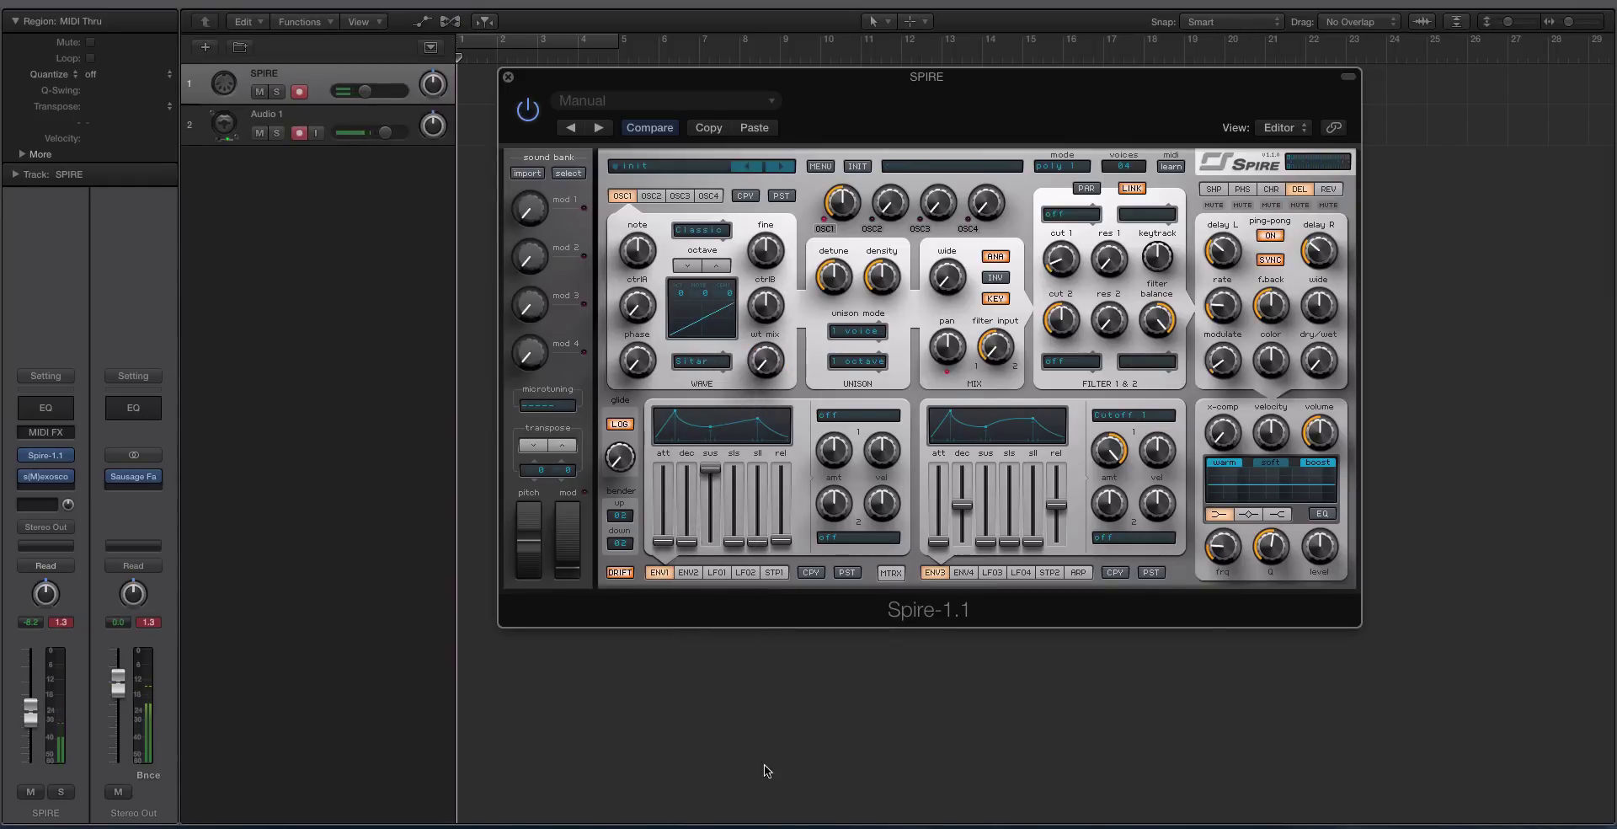
- Switch oscillator 1 back to the Sin wave and check its phase setting
click(691, 362)
click(698, 379)
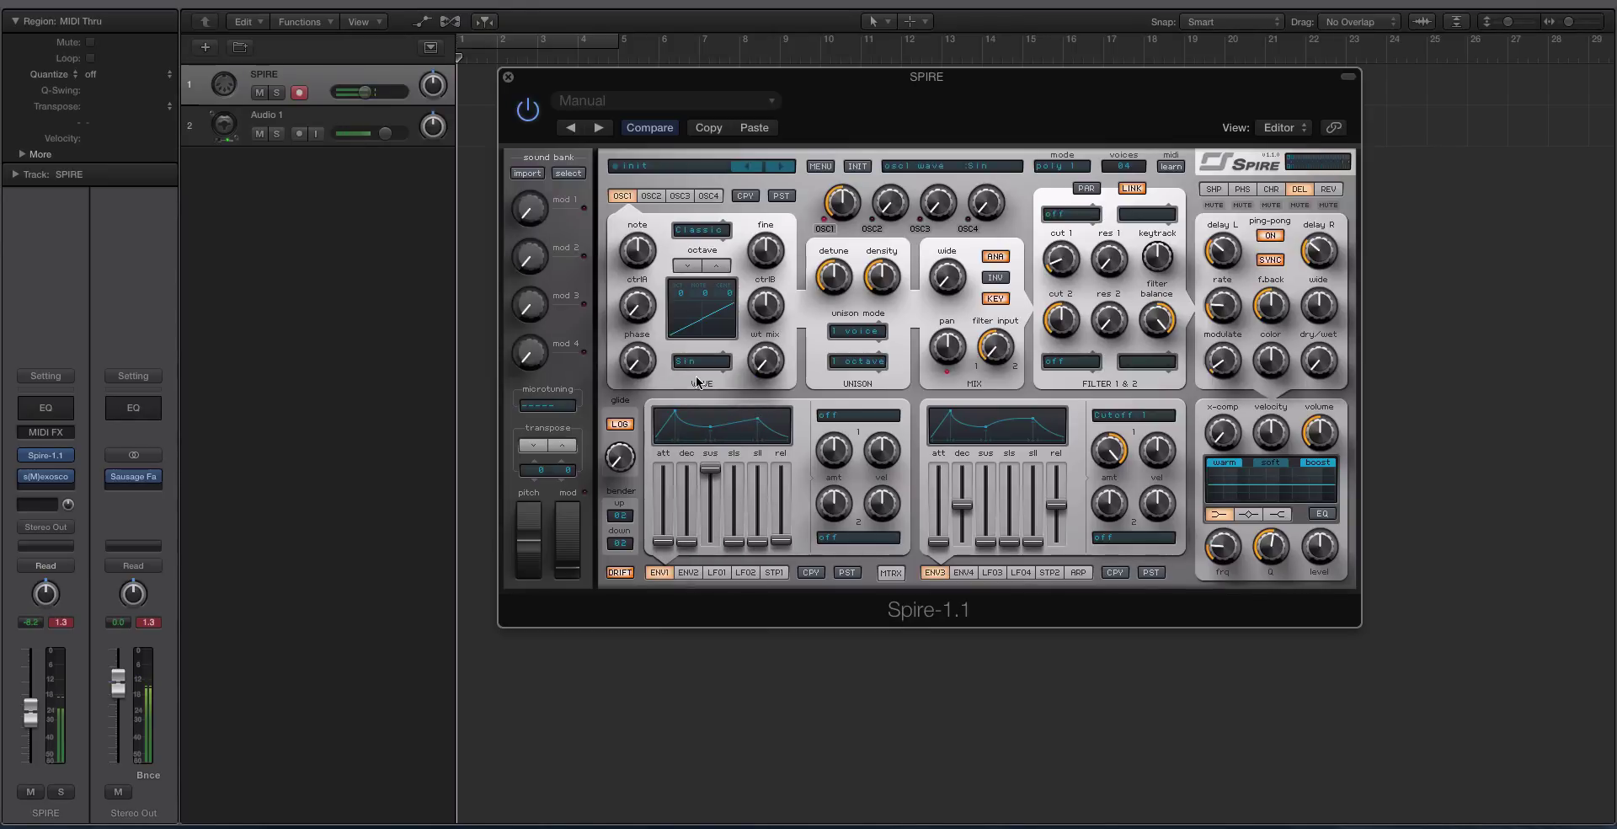
click(646, 362)
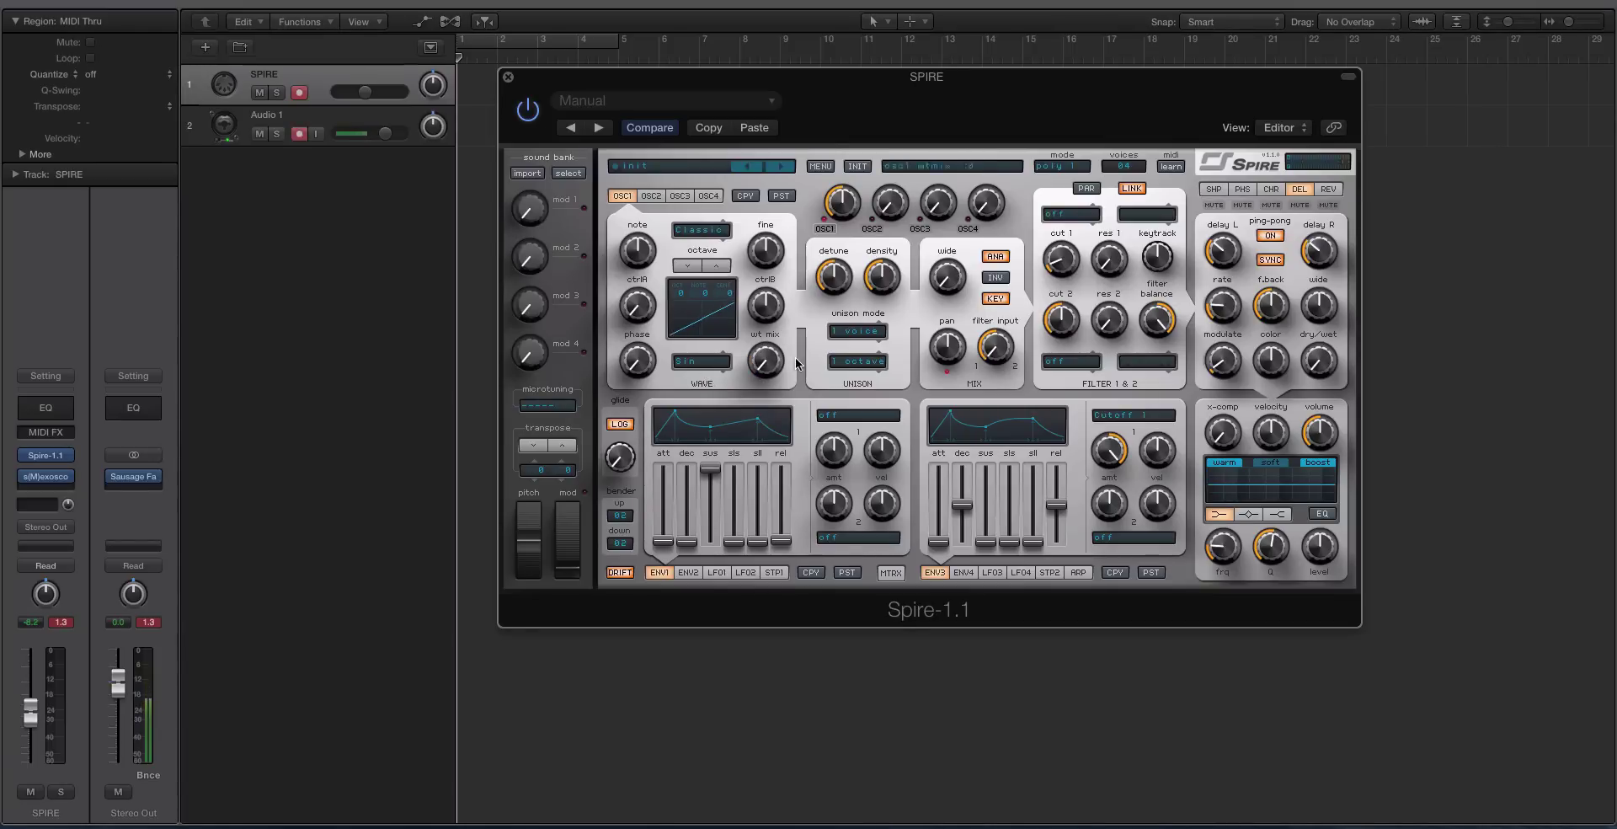
mouse_move(752, 359)
click(36, 469)
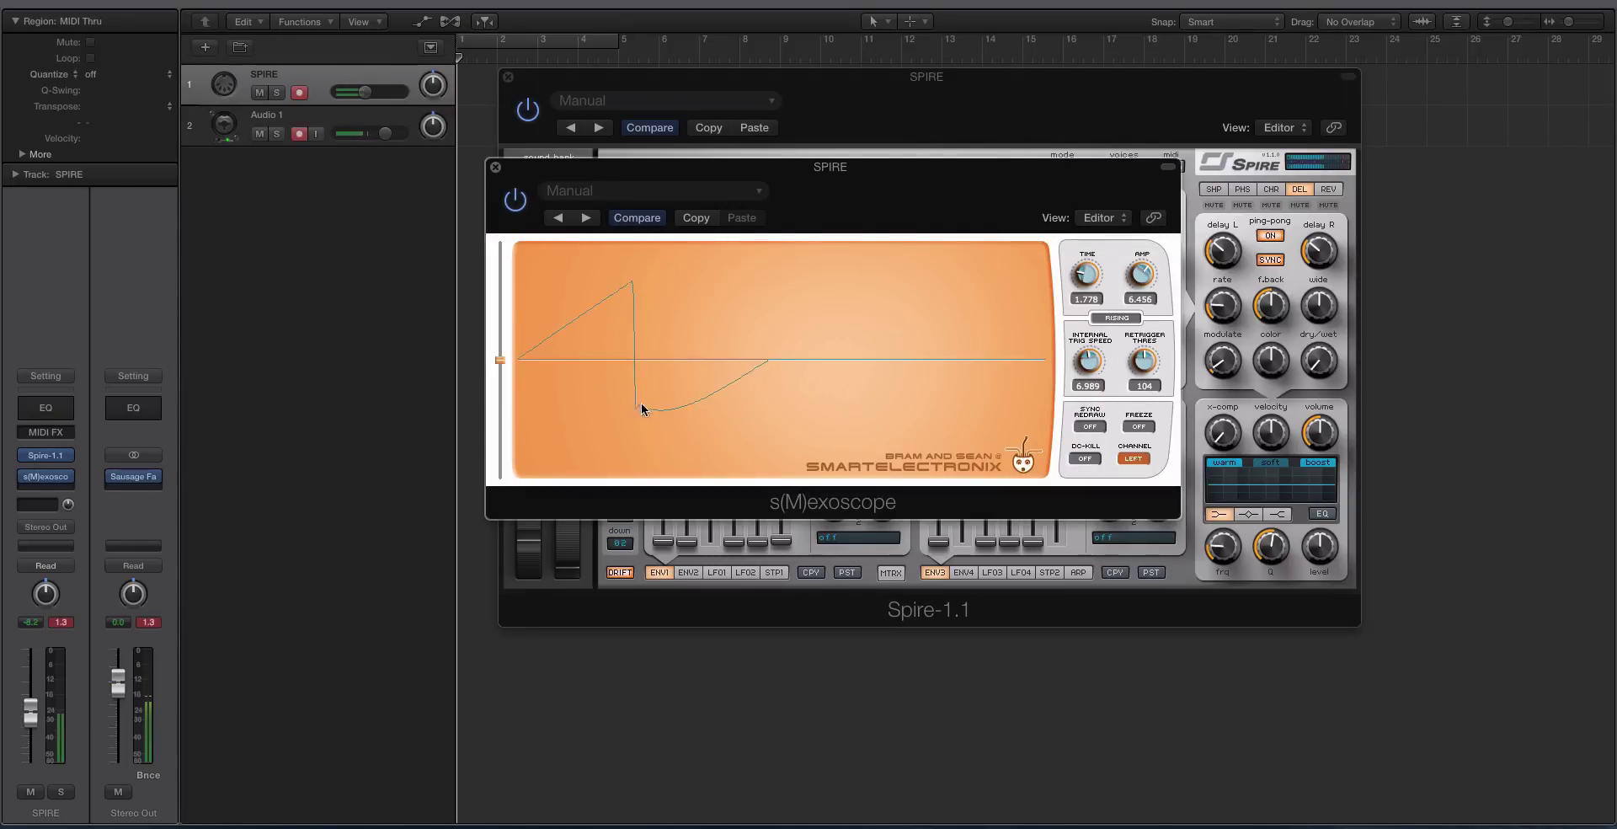
click(497, 167)
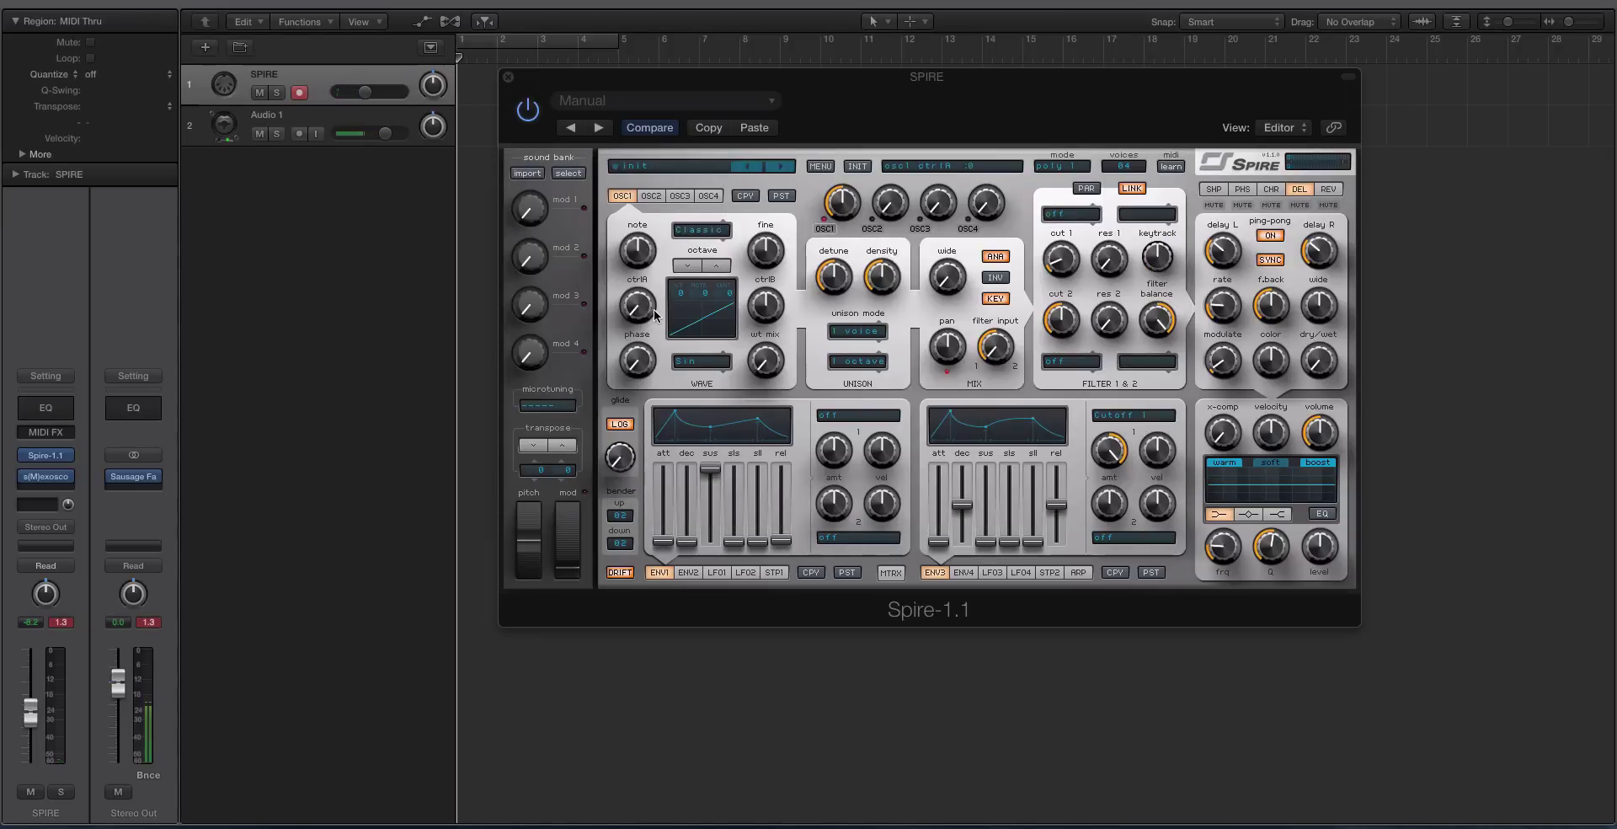
click(645, 198)
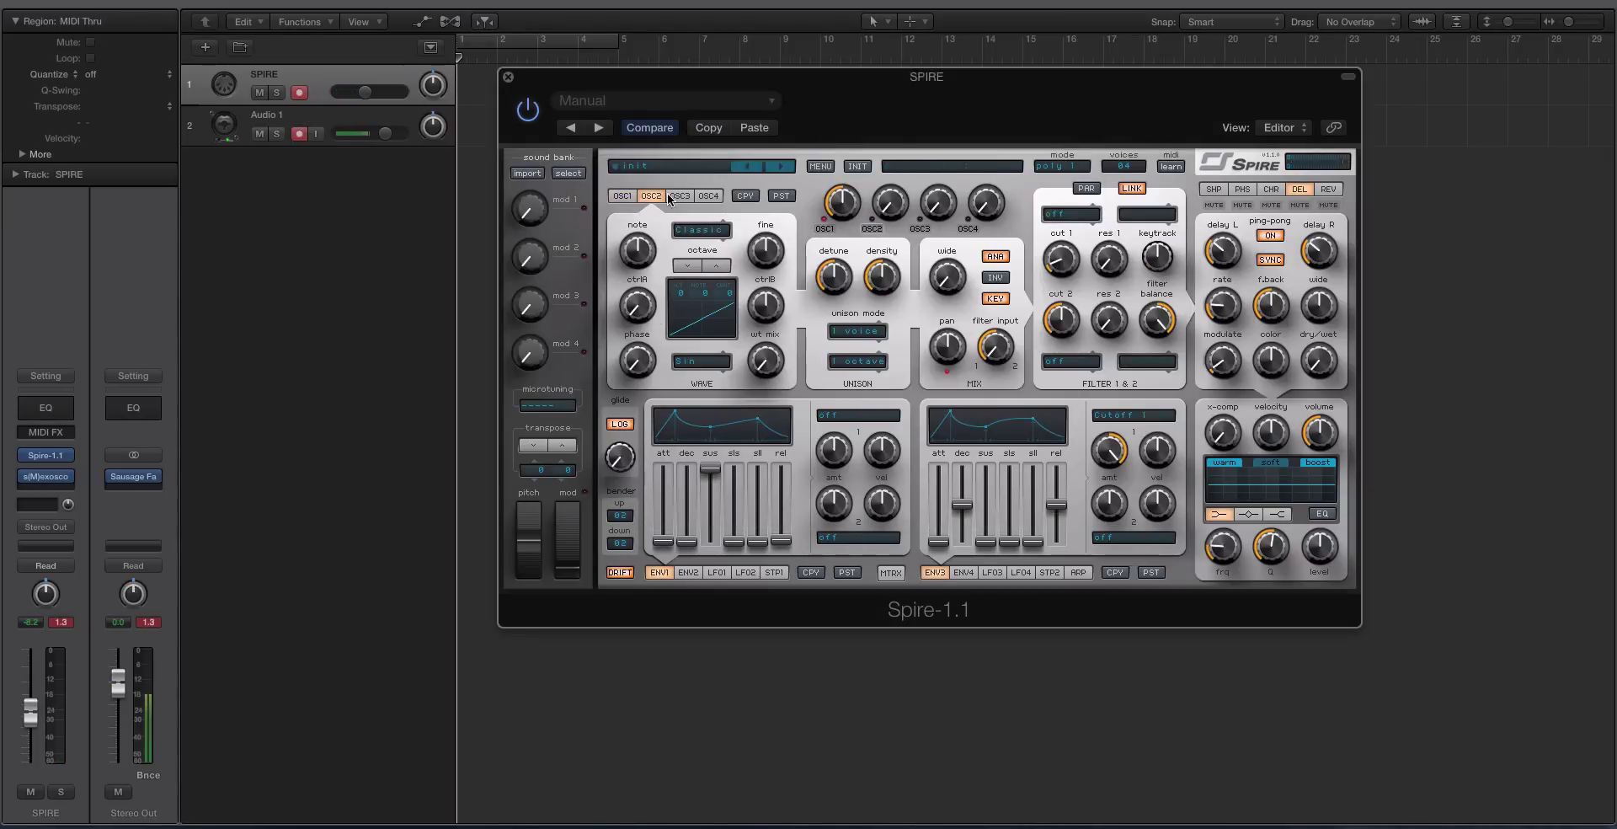
click(621, 198)
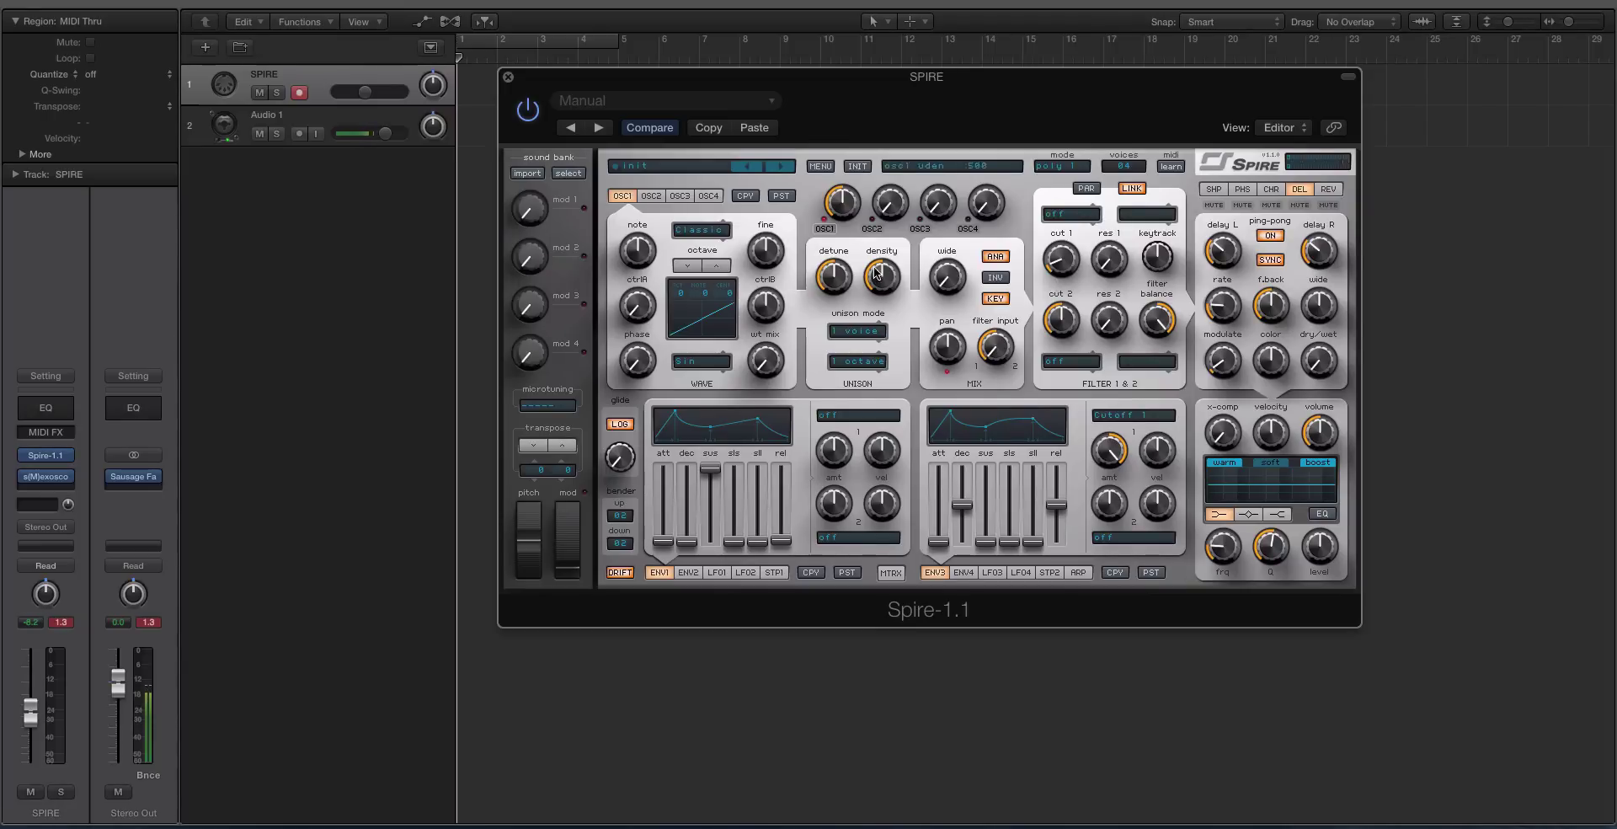
- Raise oscillator 1's unison density near maximum, set 7 unison voices, and widen the stereo spread
mouse_move(1055, 329)
click(831, 281)
drag(882, 283, 884, 315)
click(843, 331)
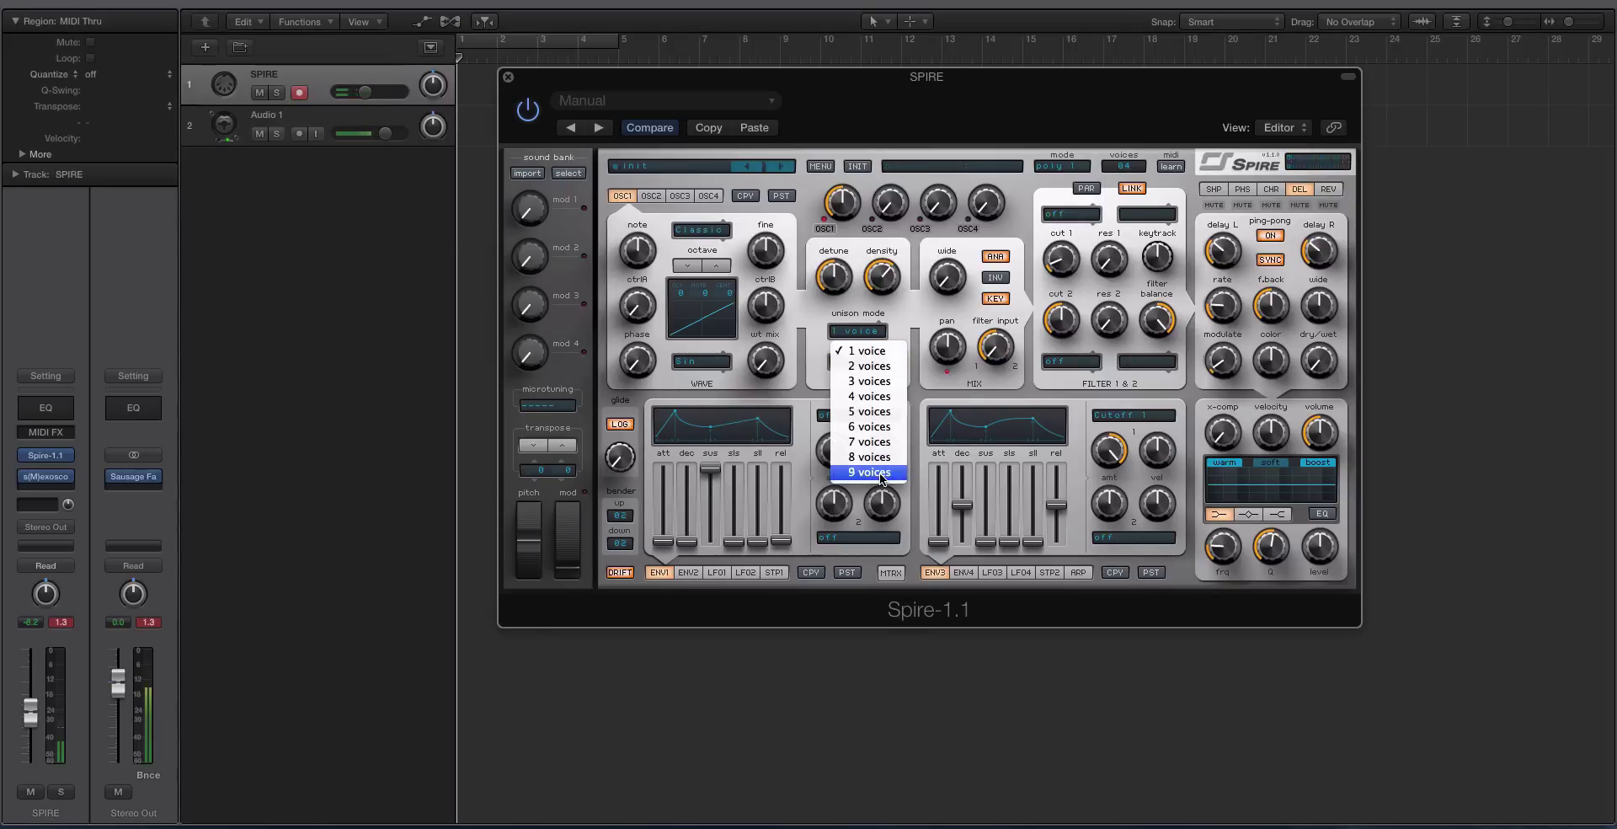
click(874, 443)
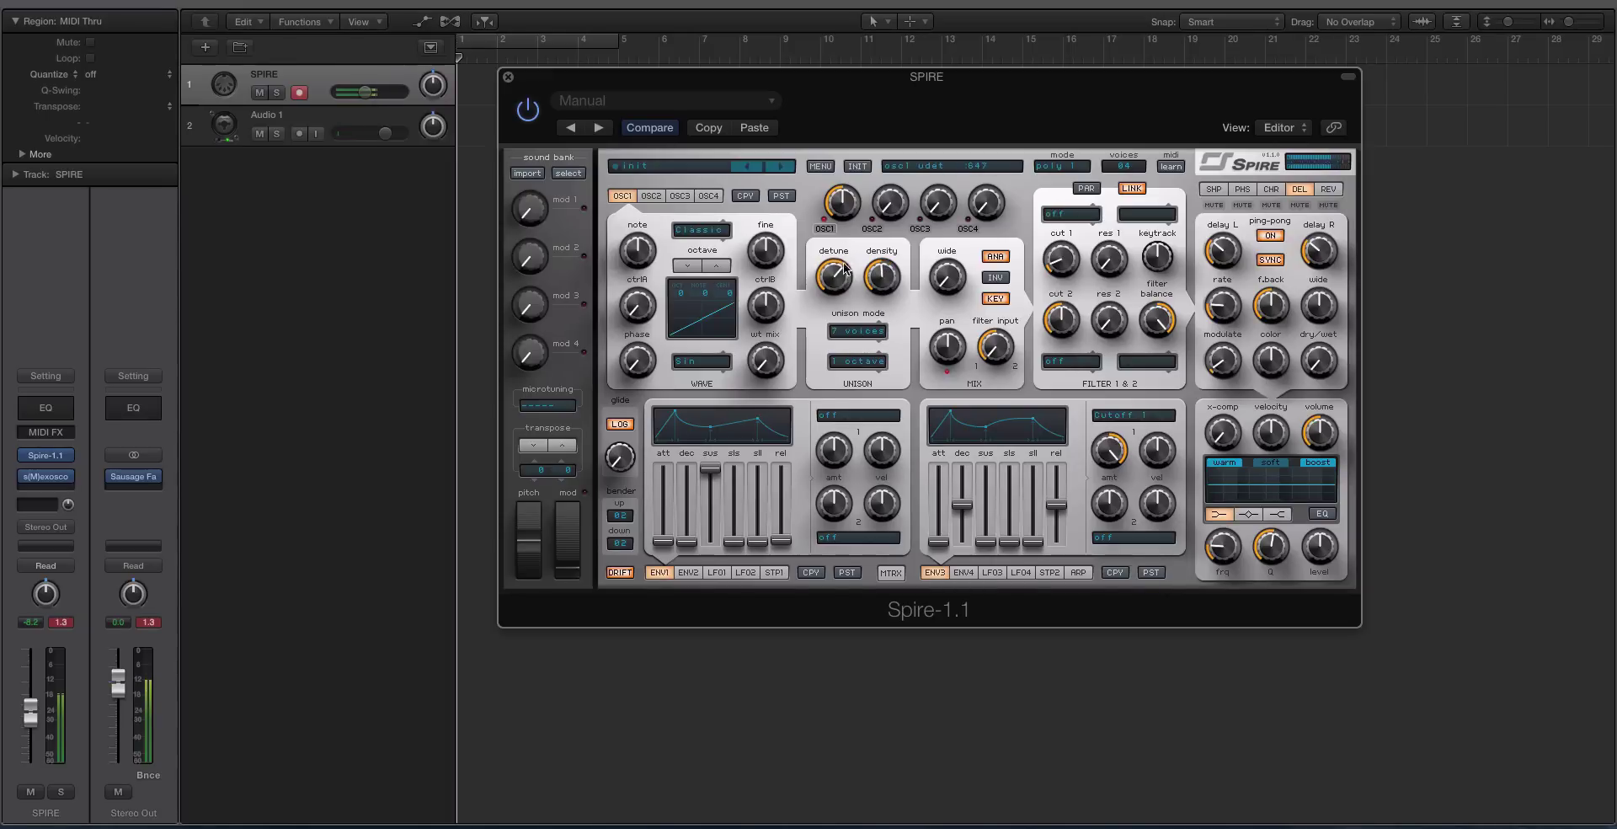
drag(947, 276, 932, 97)
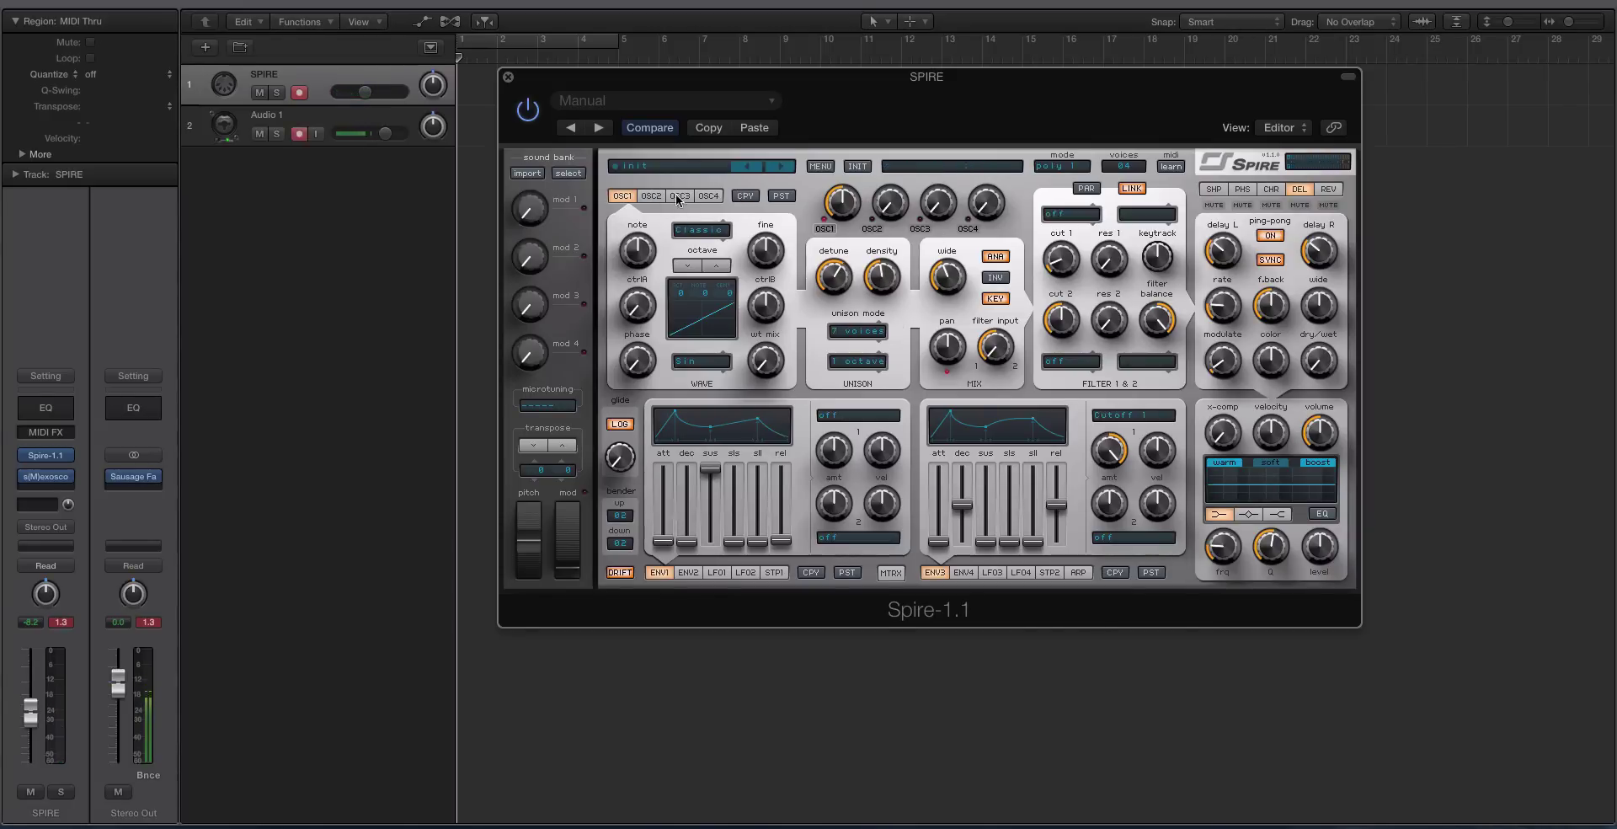
- Paste oscillator 1's 7-voice unison settings into oscillators 2, 3 and 4, then review them
click(651, 198)
click(782, 197)
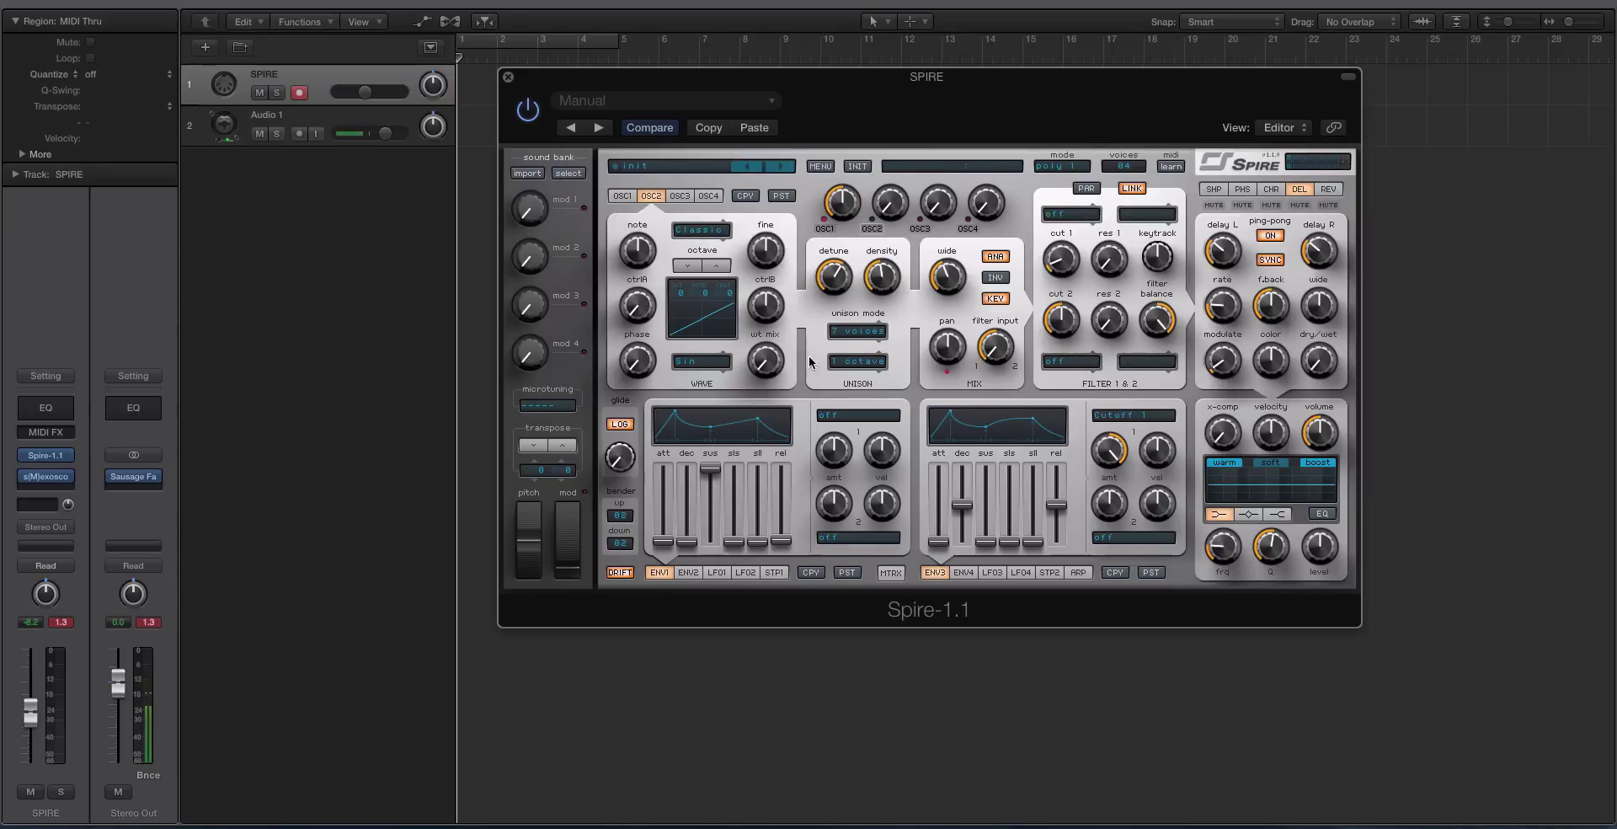
click(681, 196)
click(781, 196)
click(708, 195)
click(781, 196)
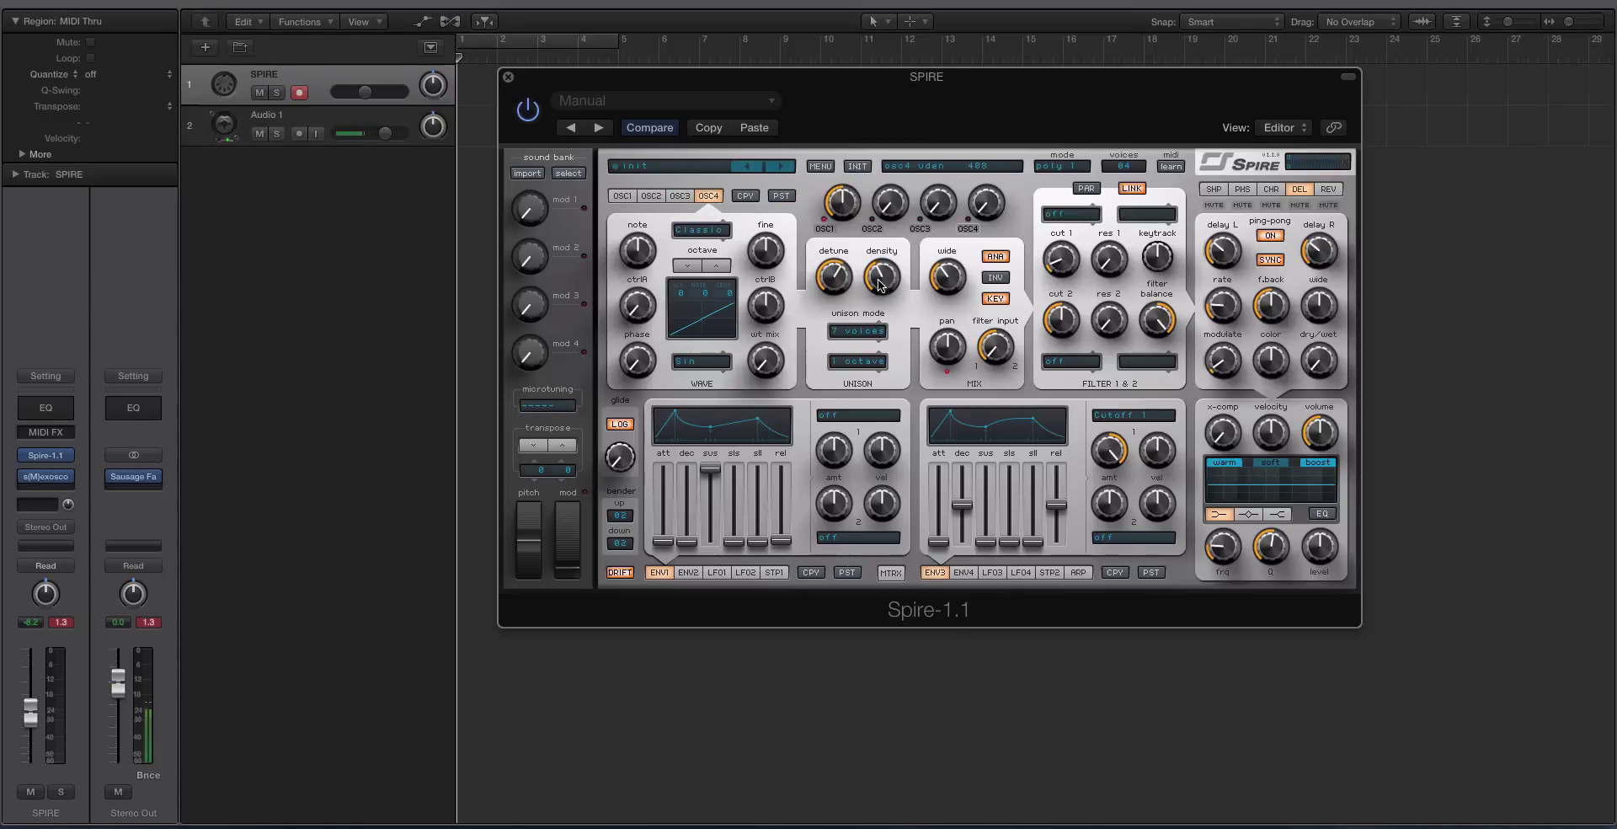
click(681, 196)
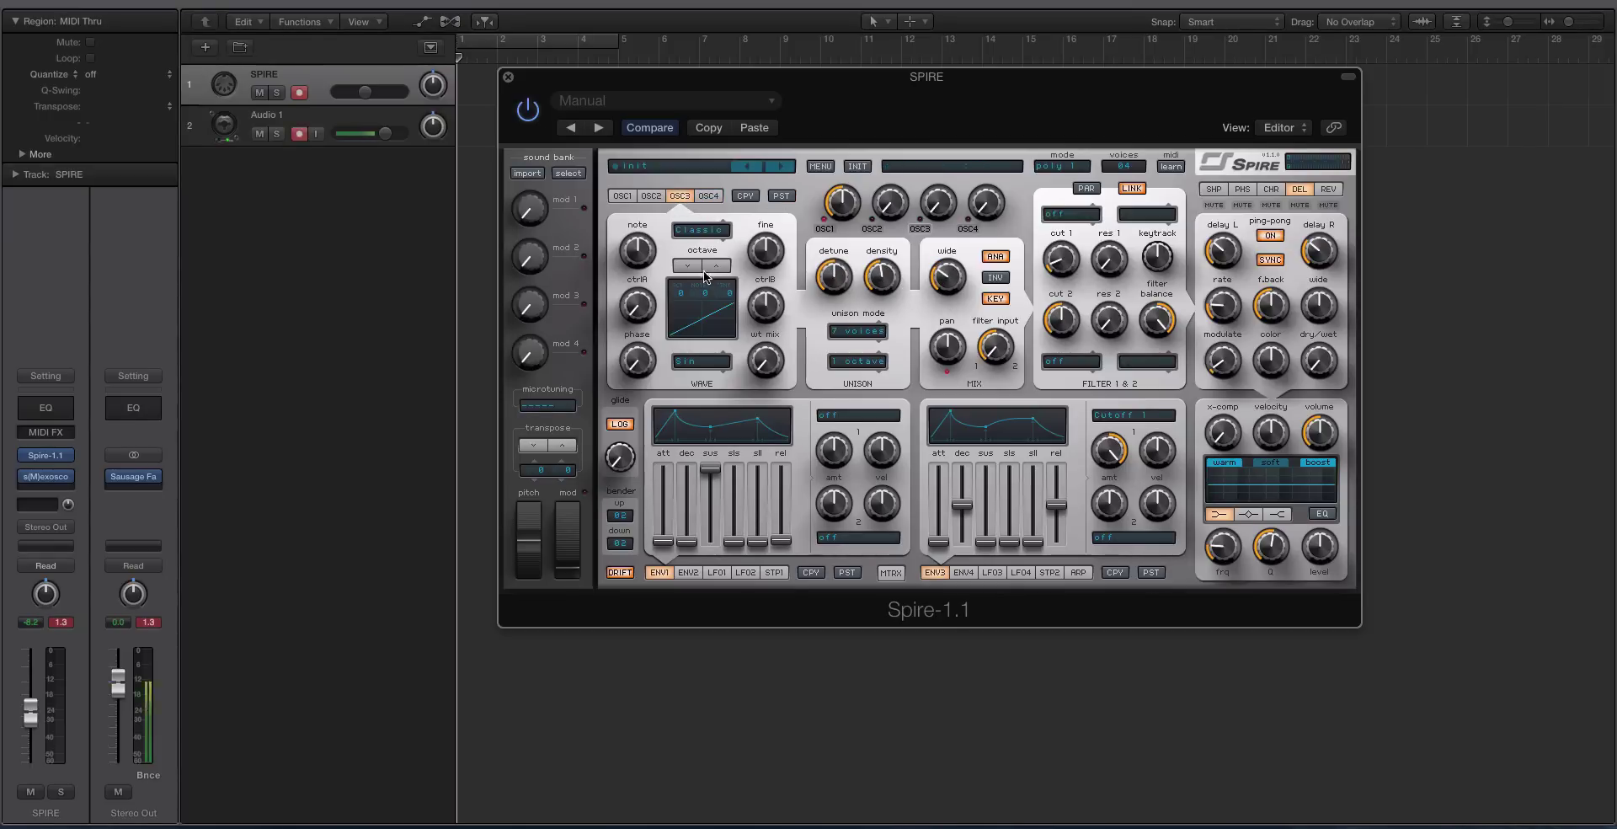
click(647, 199)
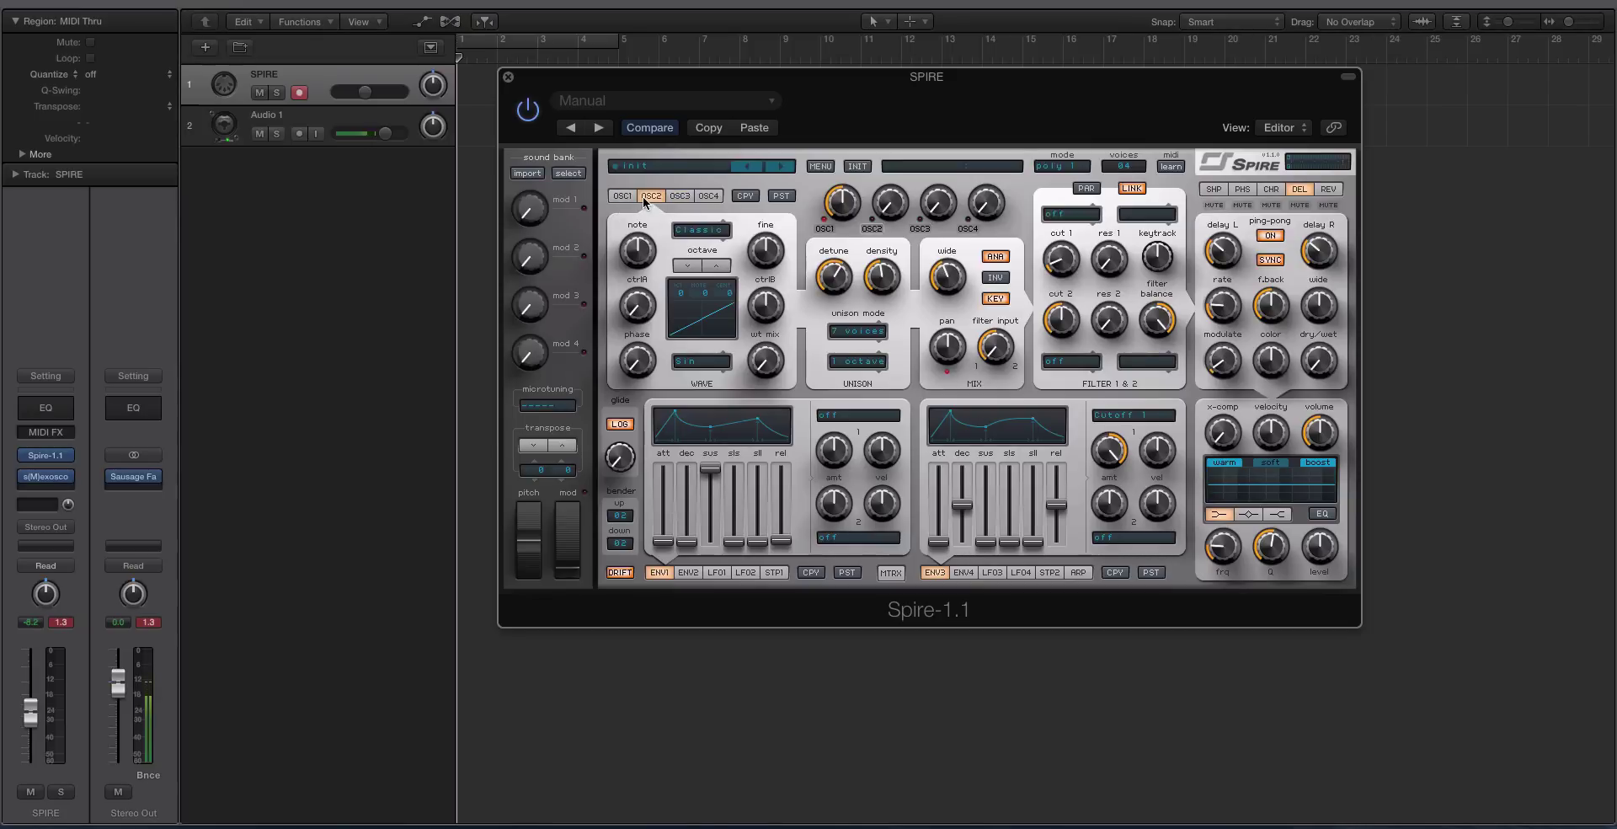
- Switch filter 1 to the Perfecto type and adjust the linked filter cutoffs
click(1068, 214)
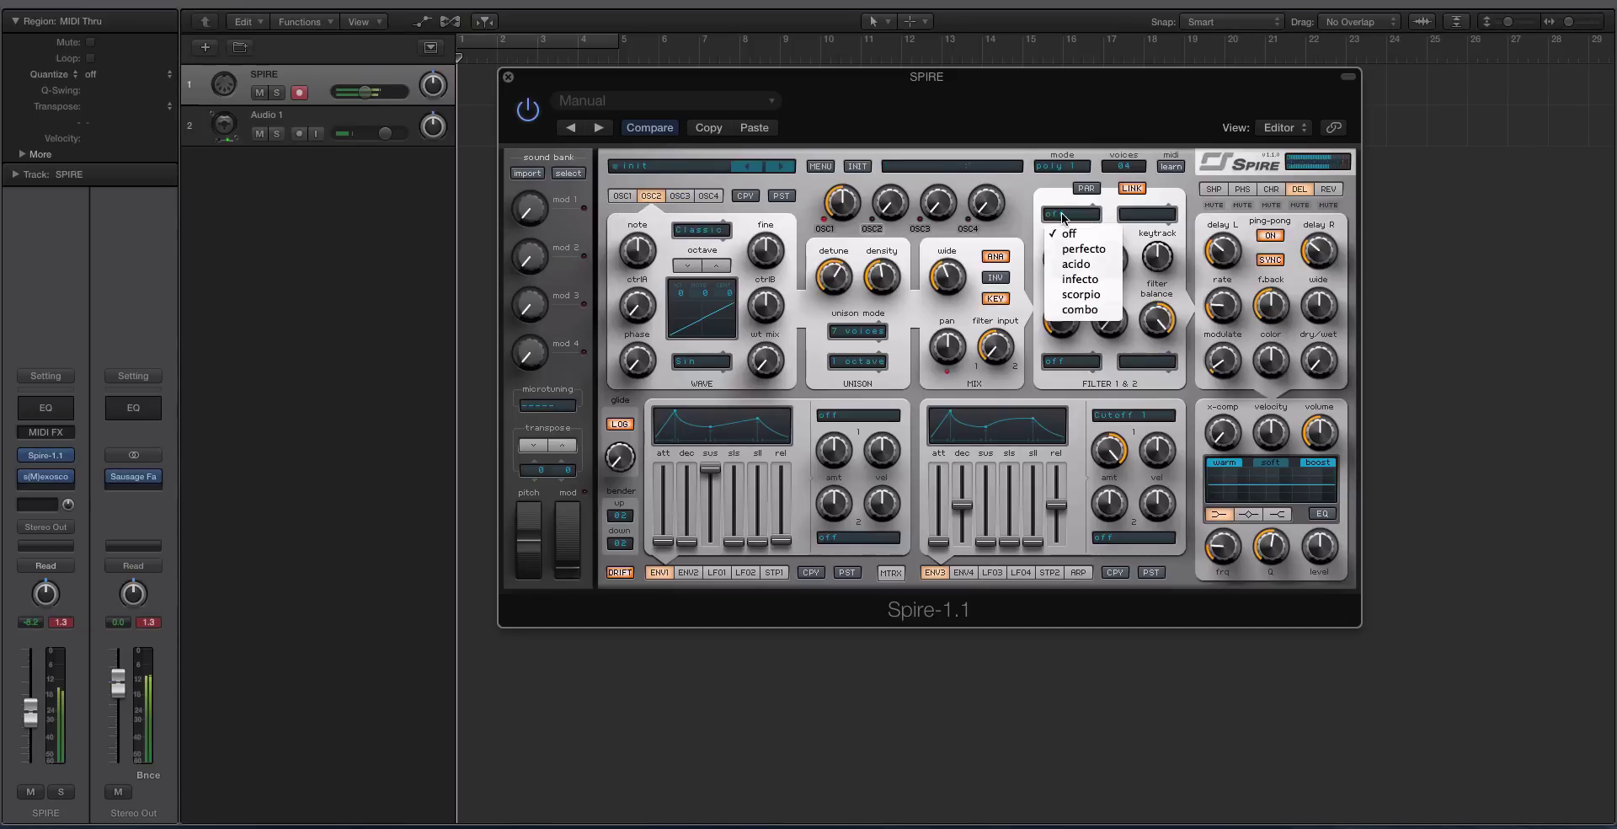
click(1082, 250)
drag(1061, 256, 1060, 269)
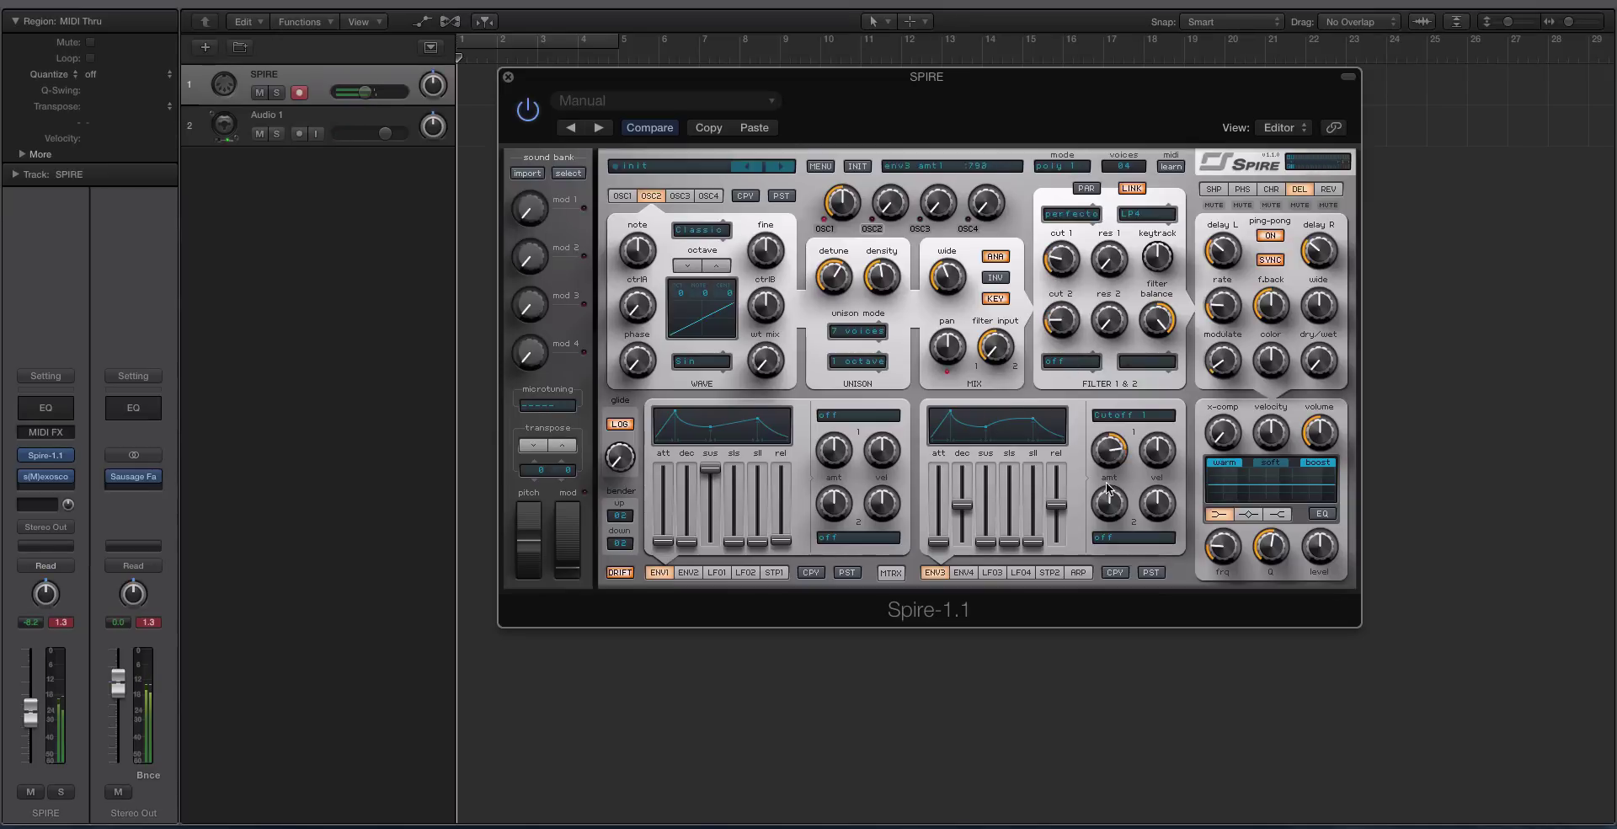
- Set the right delay time to 1/16, adjust the left delay time, and raise delay wet mix to 82
click(1329, 189)
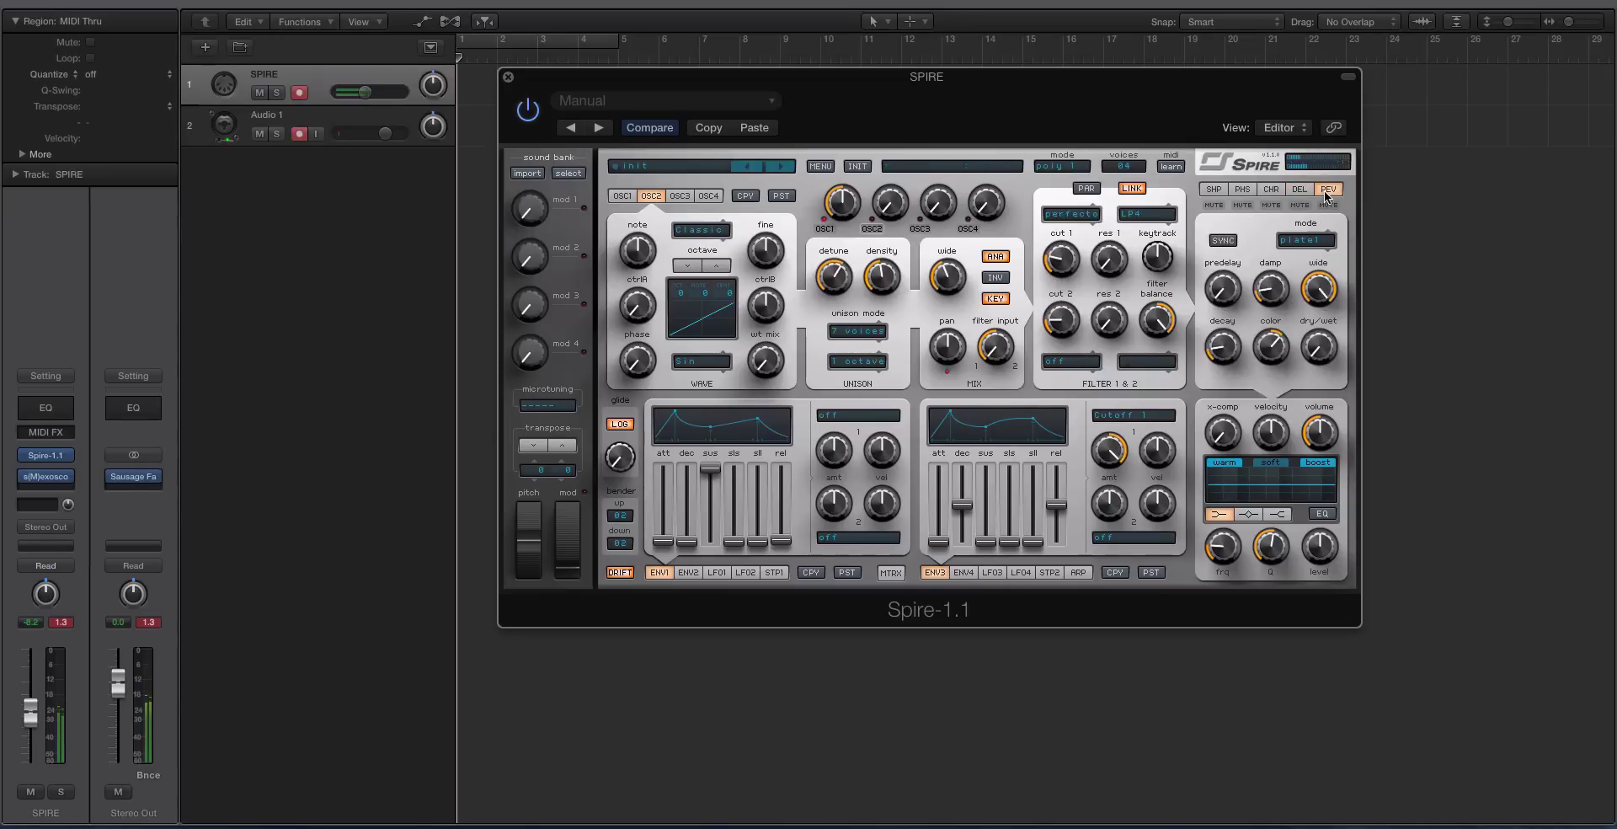
click(1300, 190)
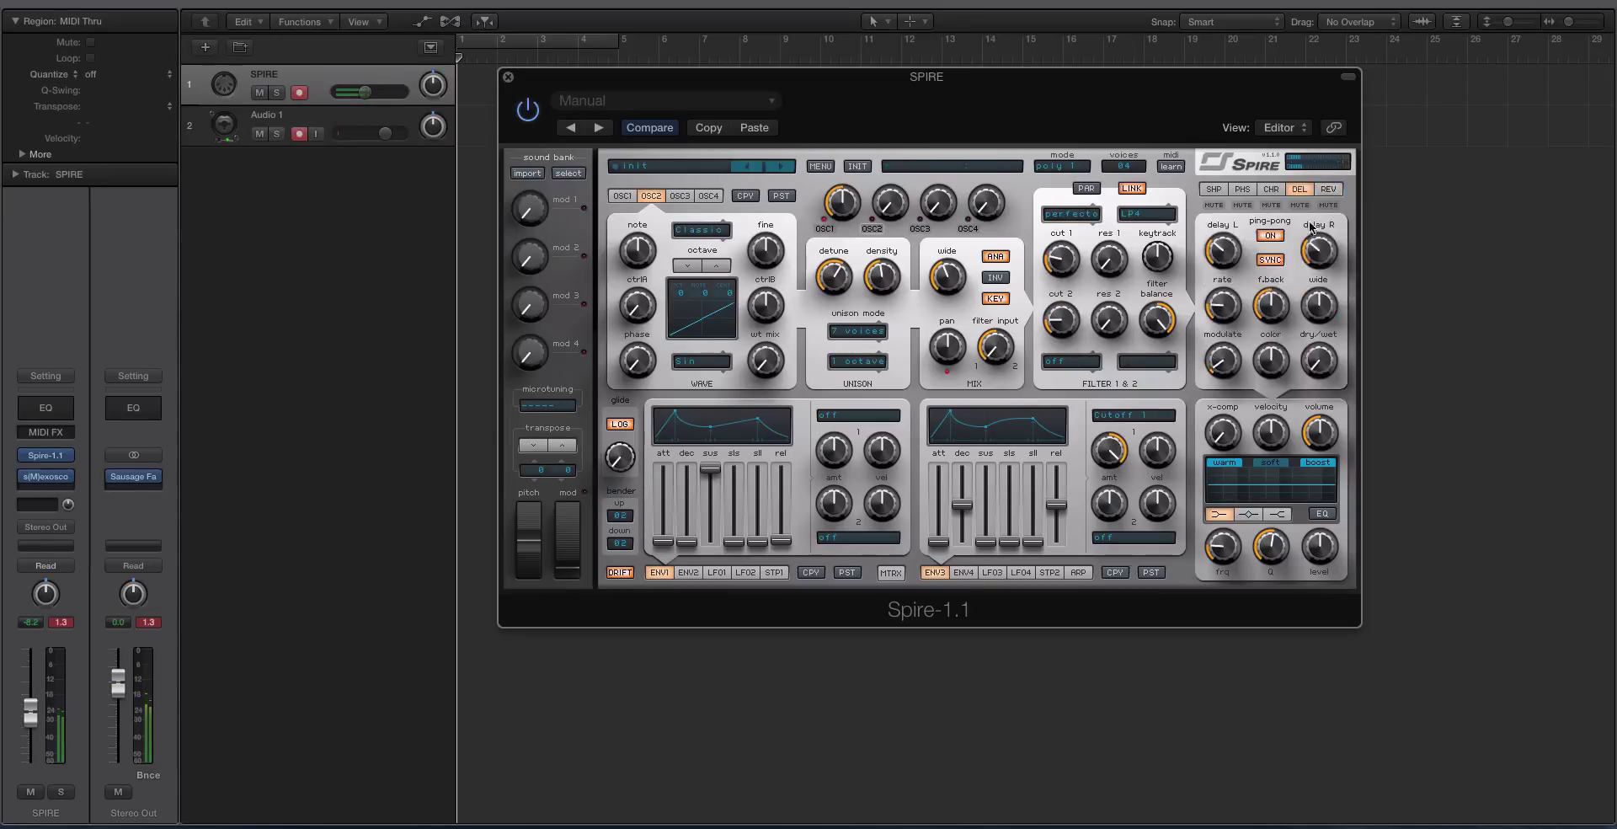
drag(1322, 268, 1319, 280)
drag(1232, 252, 1232, 217)
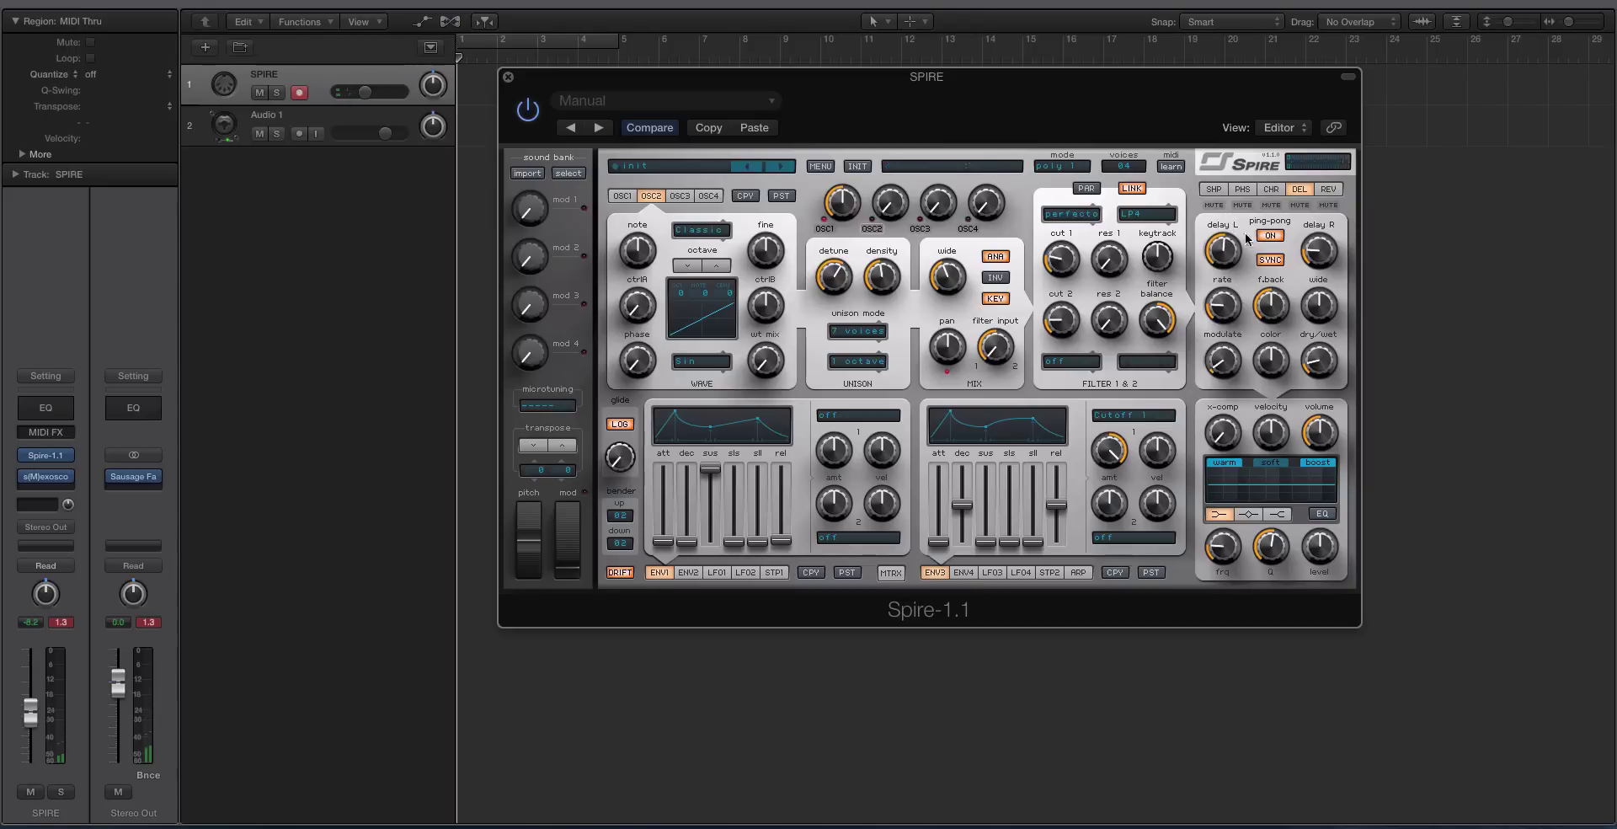
drag(1320, 359, 1325, 333)
- Sync the reverb to tempo, shorten envelope 3's decay, and raise the SPIRE track to -2.2 dB
click(1272, 189)
click(1328, 188)
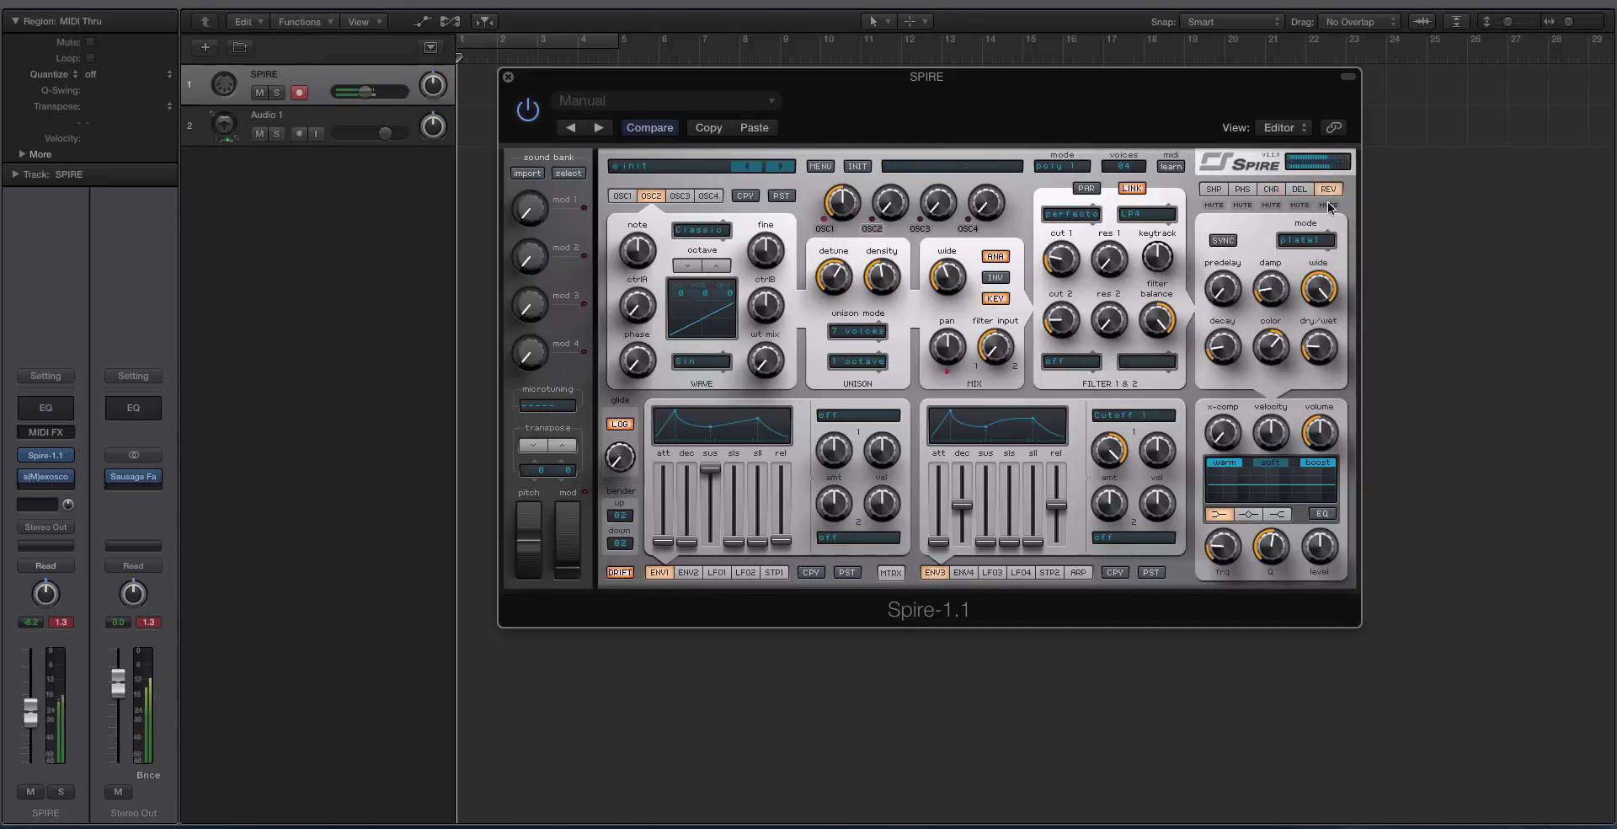
click(1223, 240)
mouse_move(962, 505)
mouse_down()
mouse_move(962, 520)
mouse_move(962, 499)
mouse_up()
drag(365, 91, 379, 90)
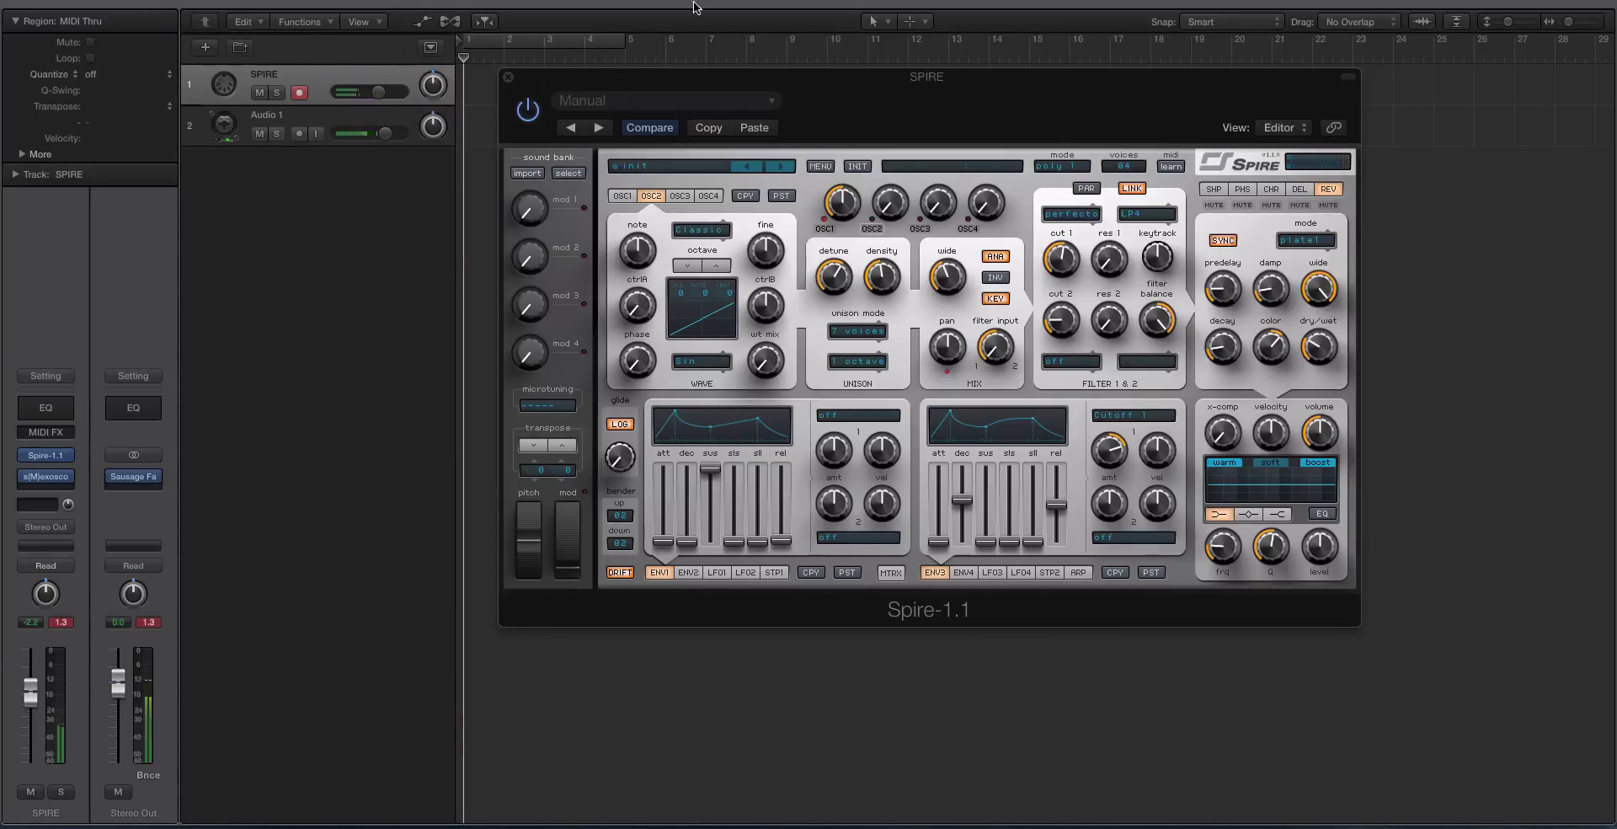
- Open the filter cutoff further and raise the oscillator 2, 3 and 4 mix levels
drag(1061, 268, 1068, 249)
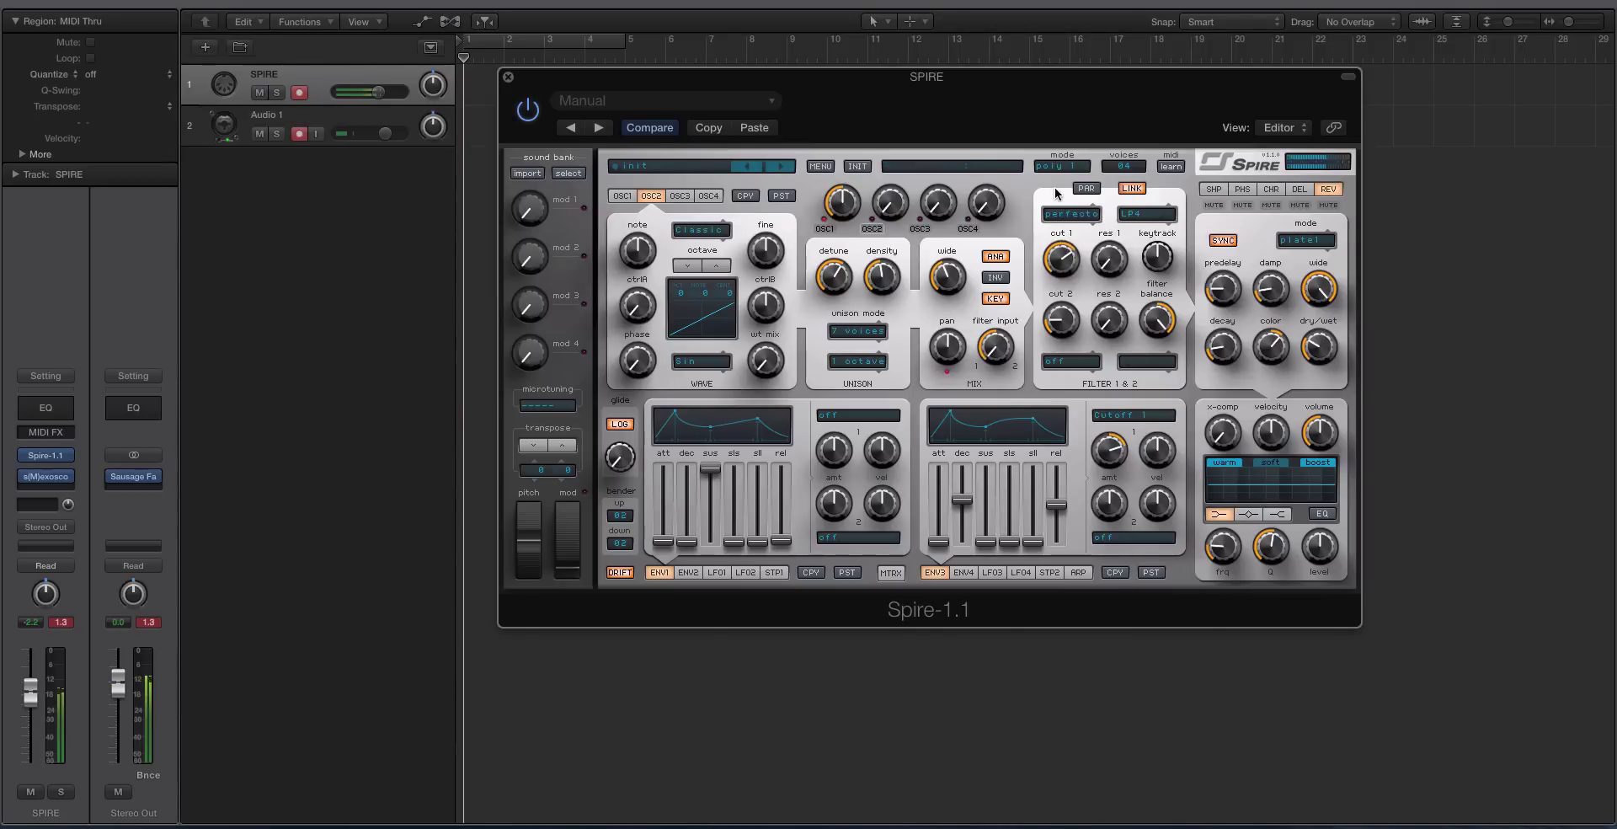
drag(889, 202, 904, 184)
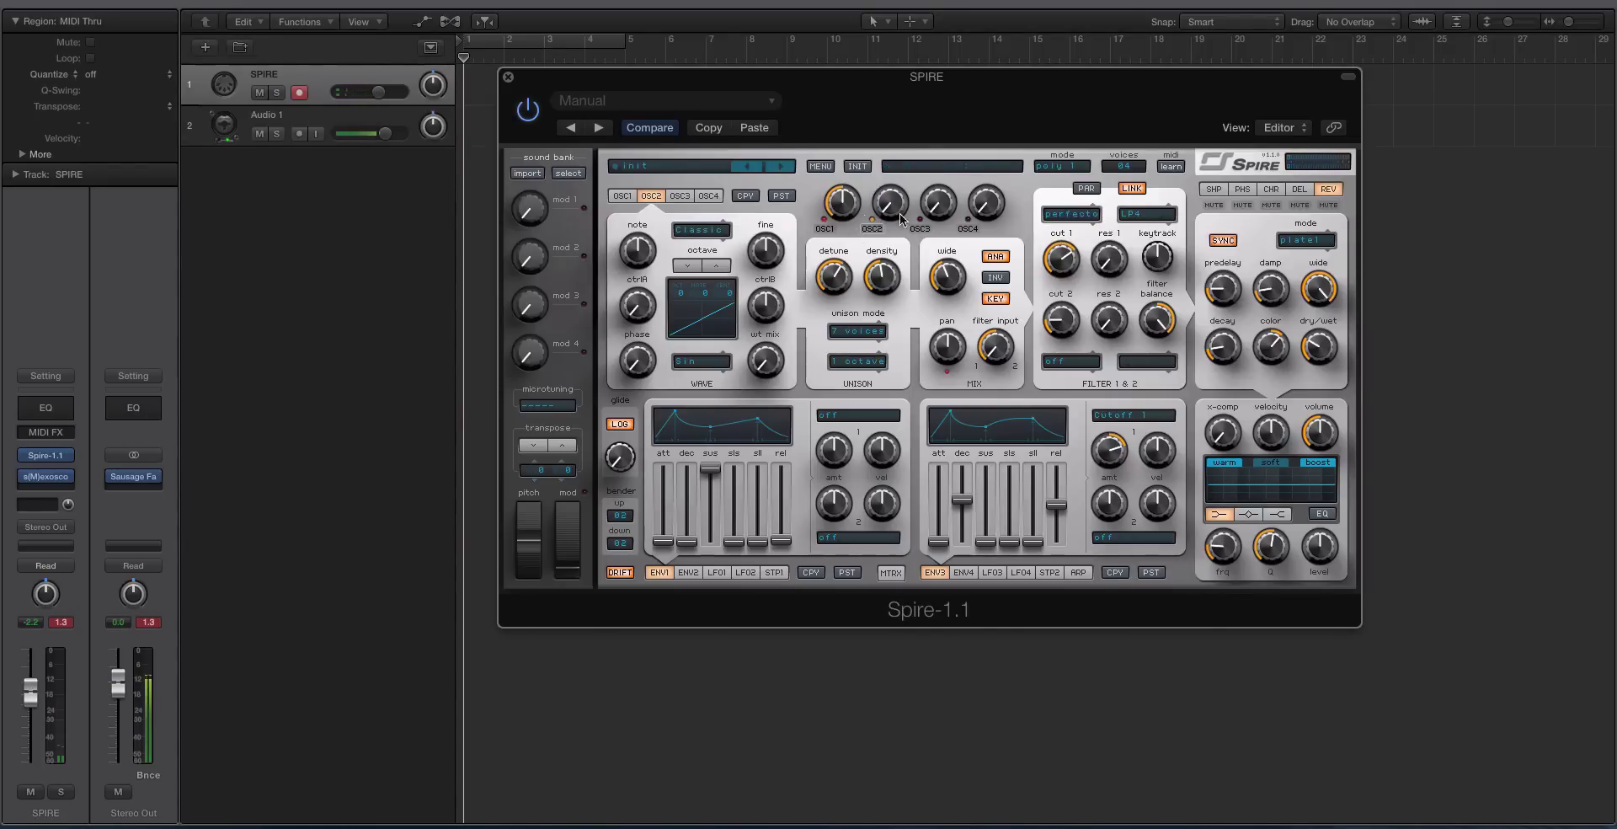
mouse_move(942, 207)
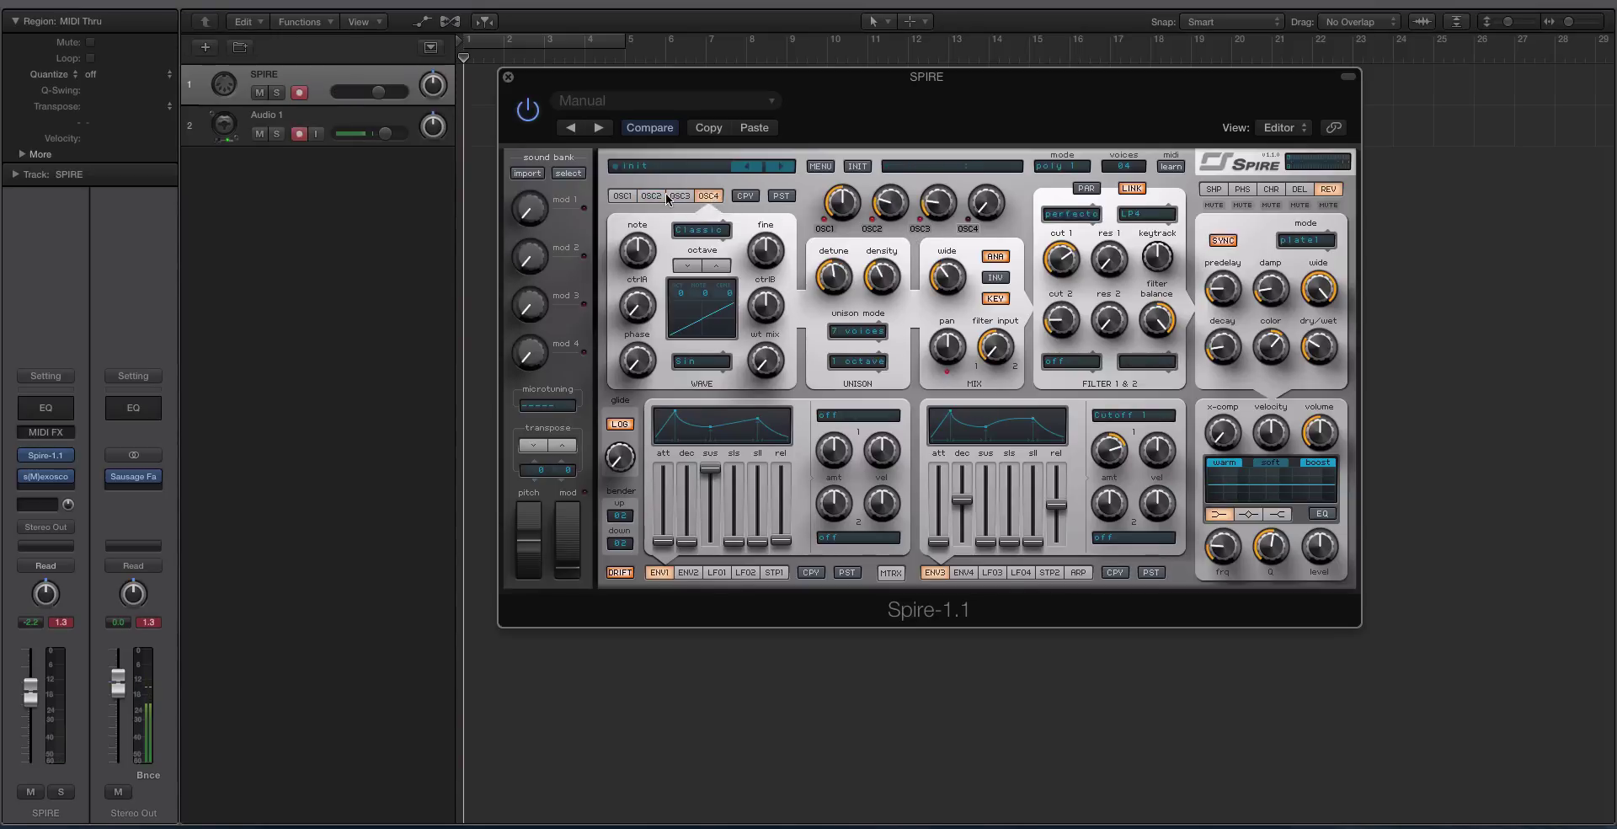
click(622, 197)
mouse_move(935, 207)
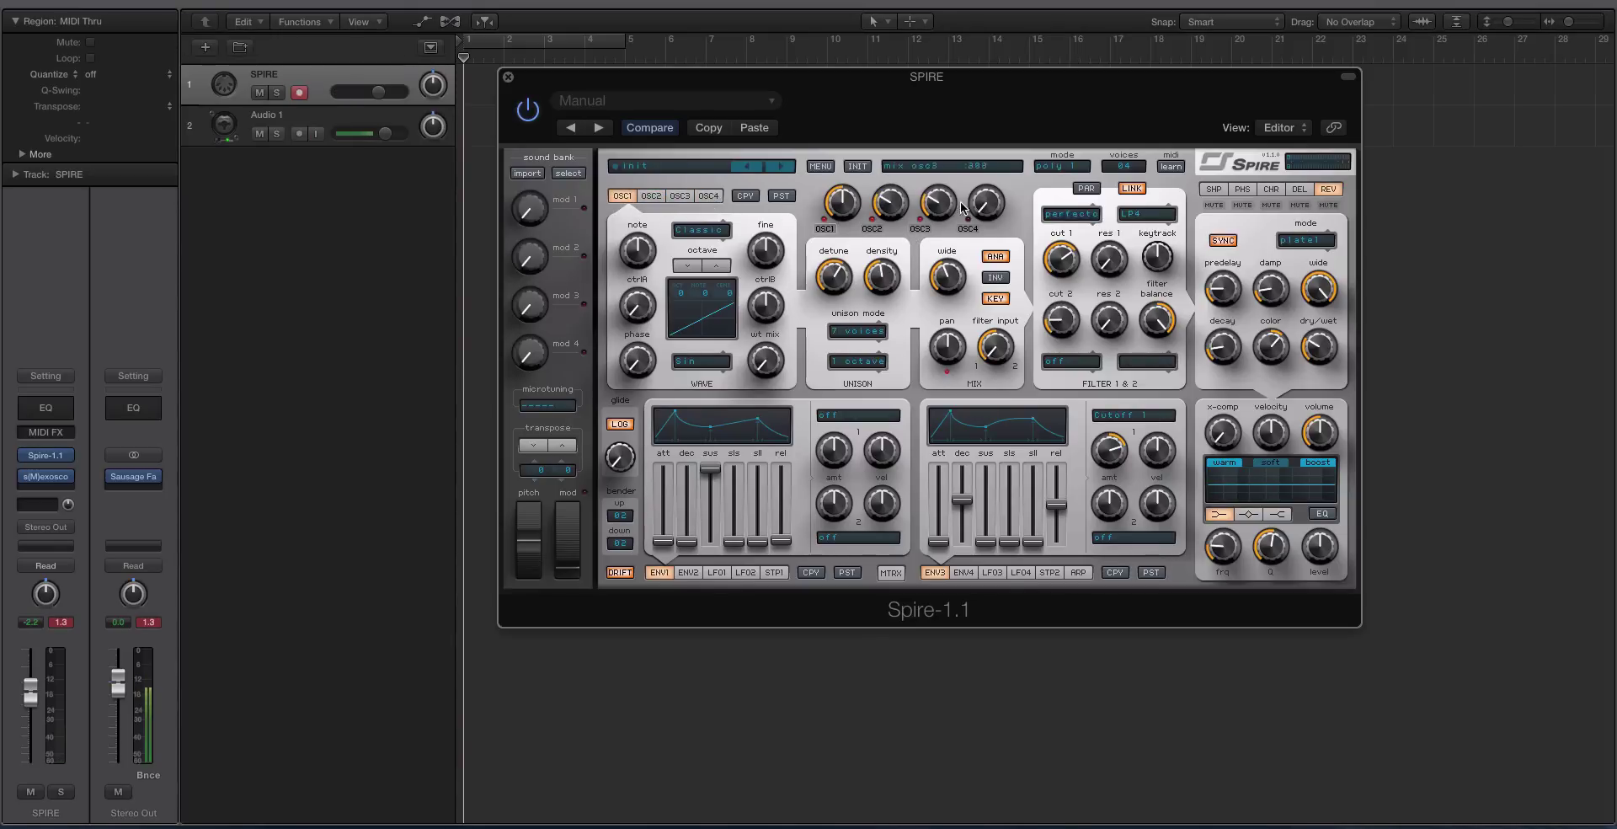
mouse_move(990, 199)
- Review the four oscillators and turn oscillator 4's mix fully down
click(651, 195)
click(680, 195)
click(716, 200)
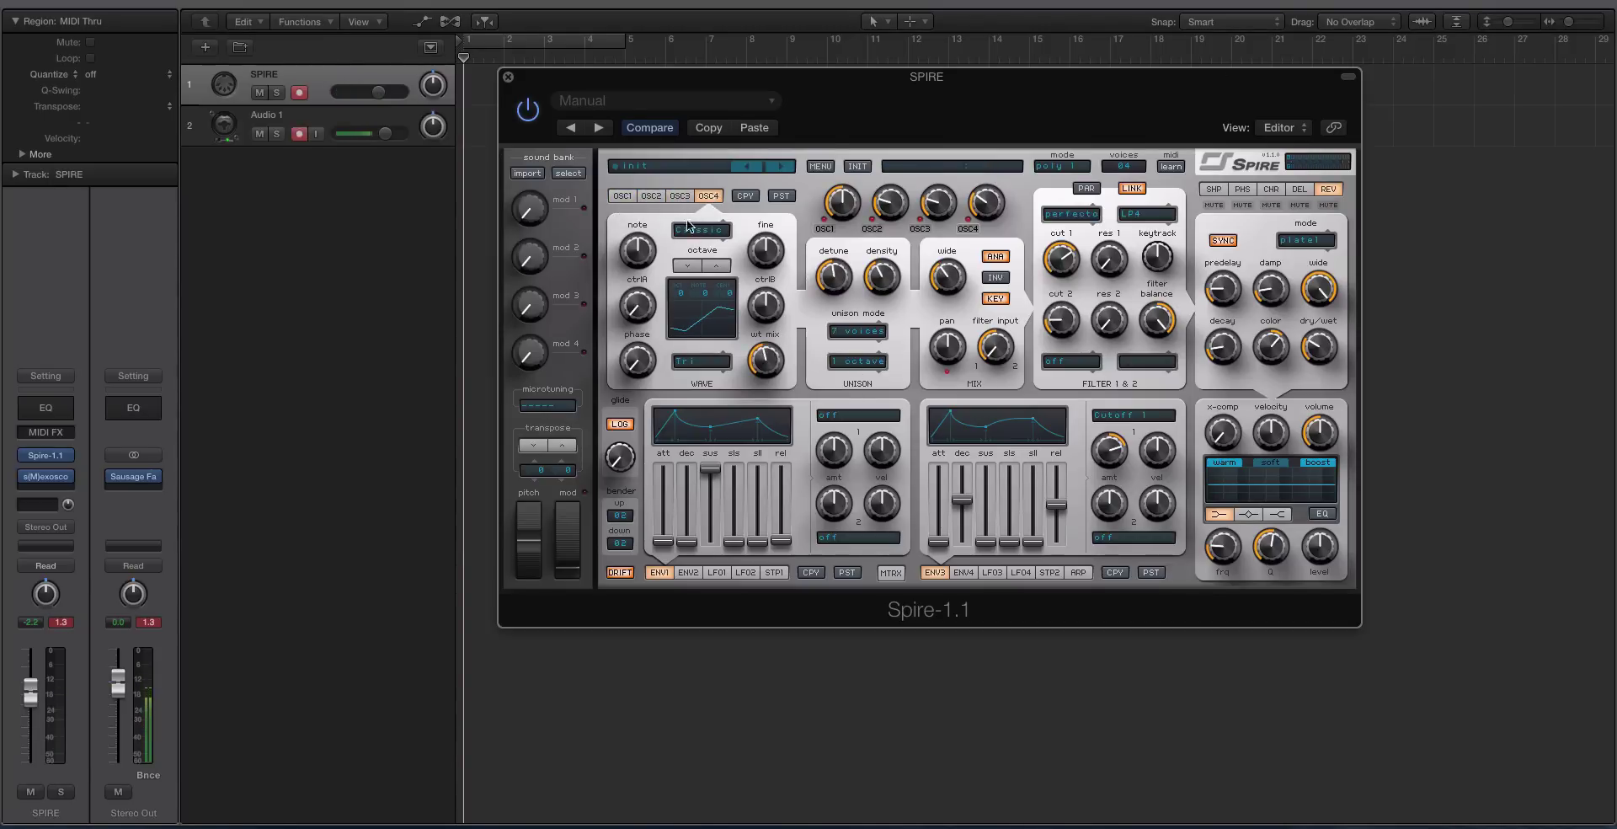
click(624, 197)
click(851, 368)
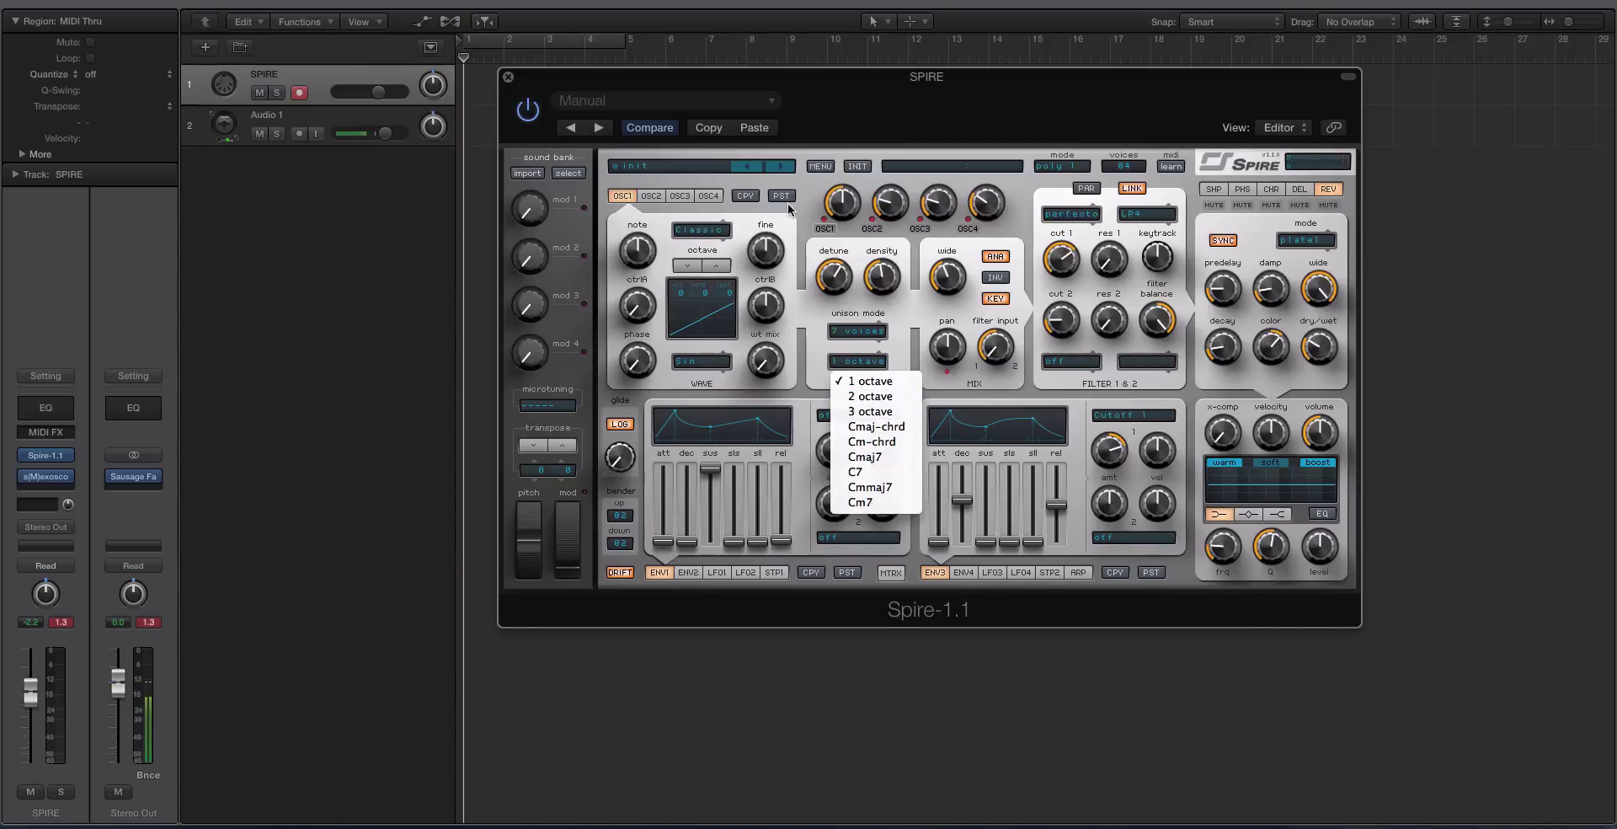
click(870, 215)
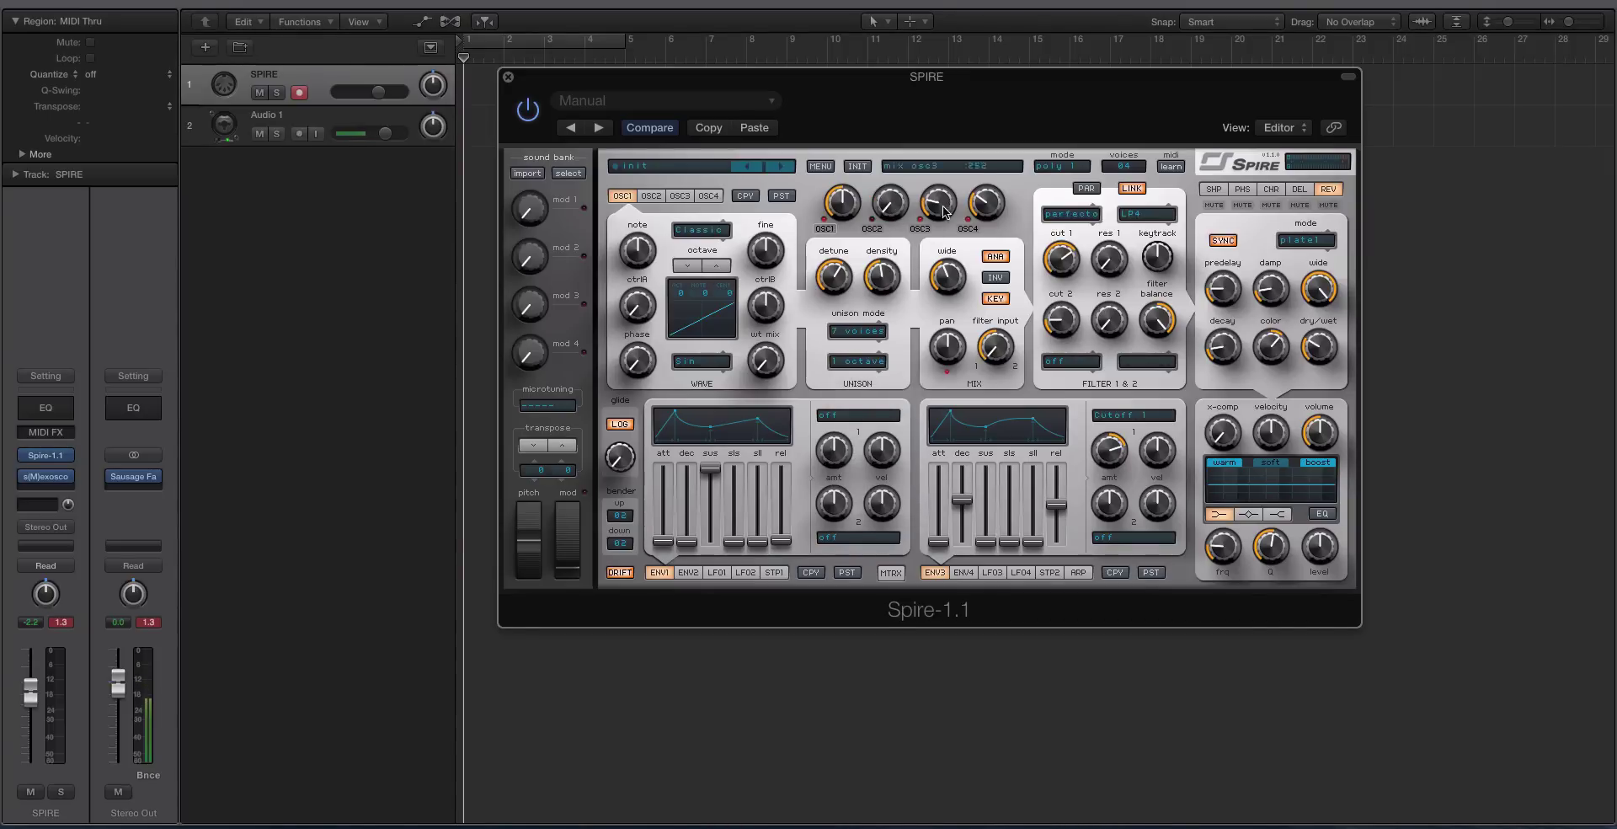
drag(1010, 209, 1008, 344)
- Set the unison mode to the Cm7 chord and lower the filter cutoff
click(868, 364)
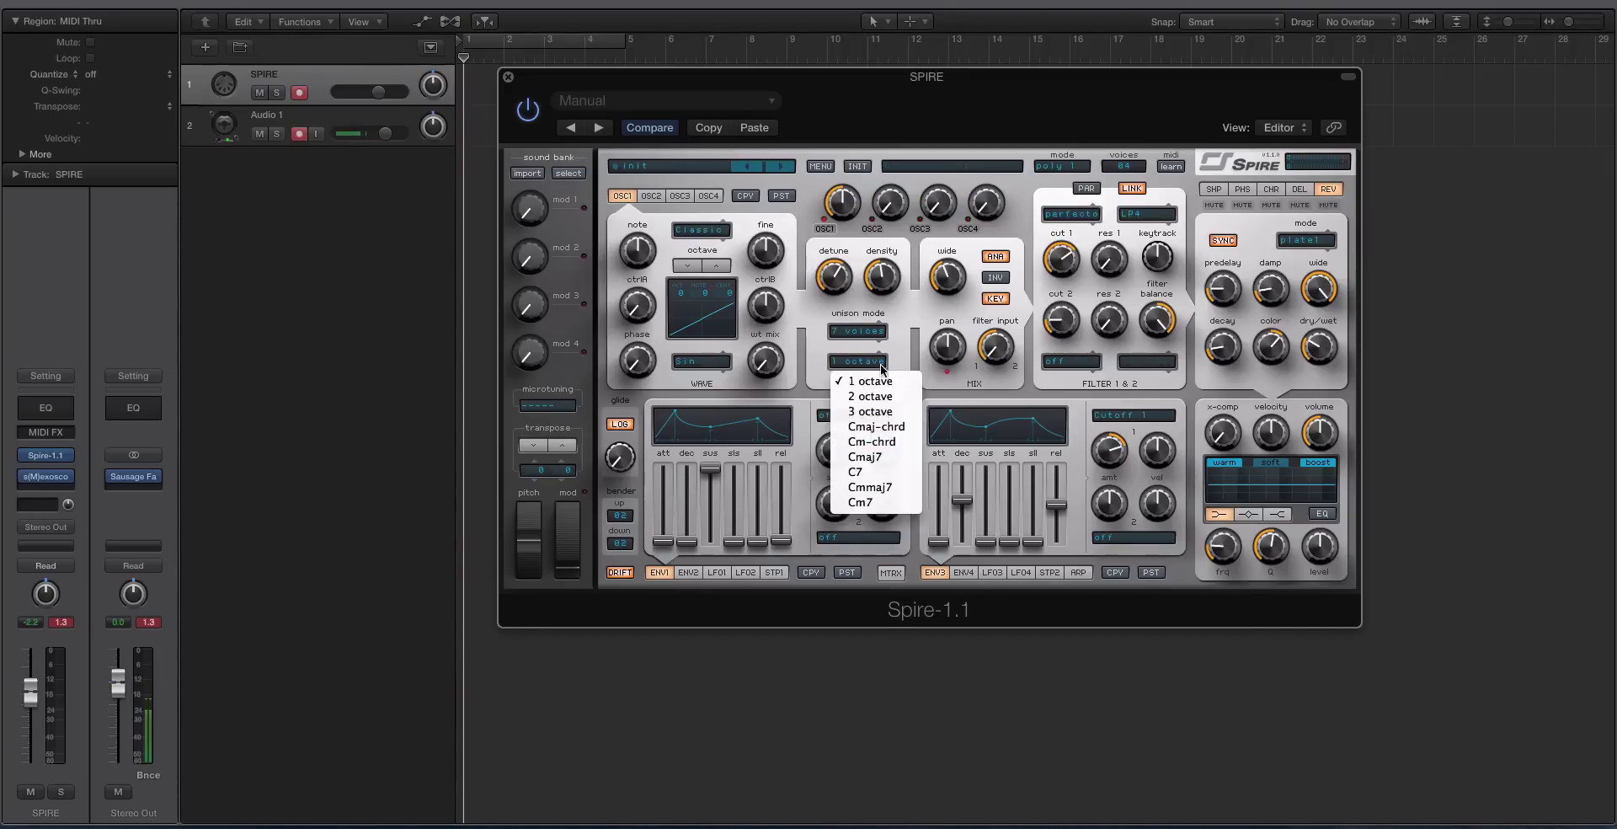
click(901, 505)
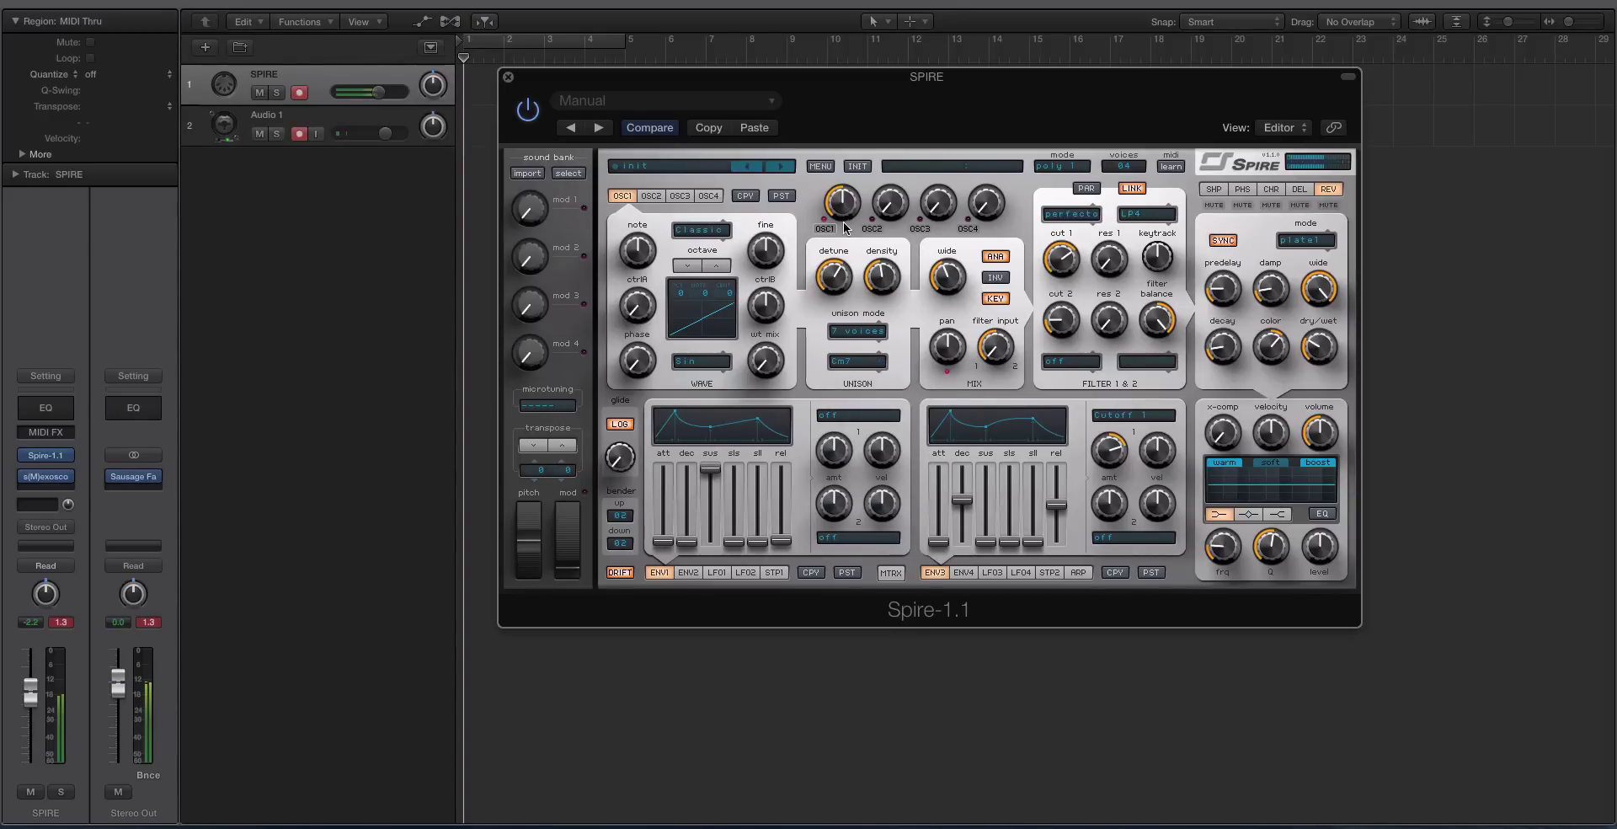
drag(1061, 260, 1060, 334)
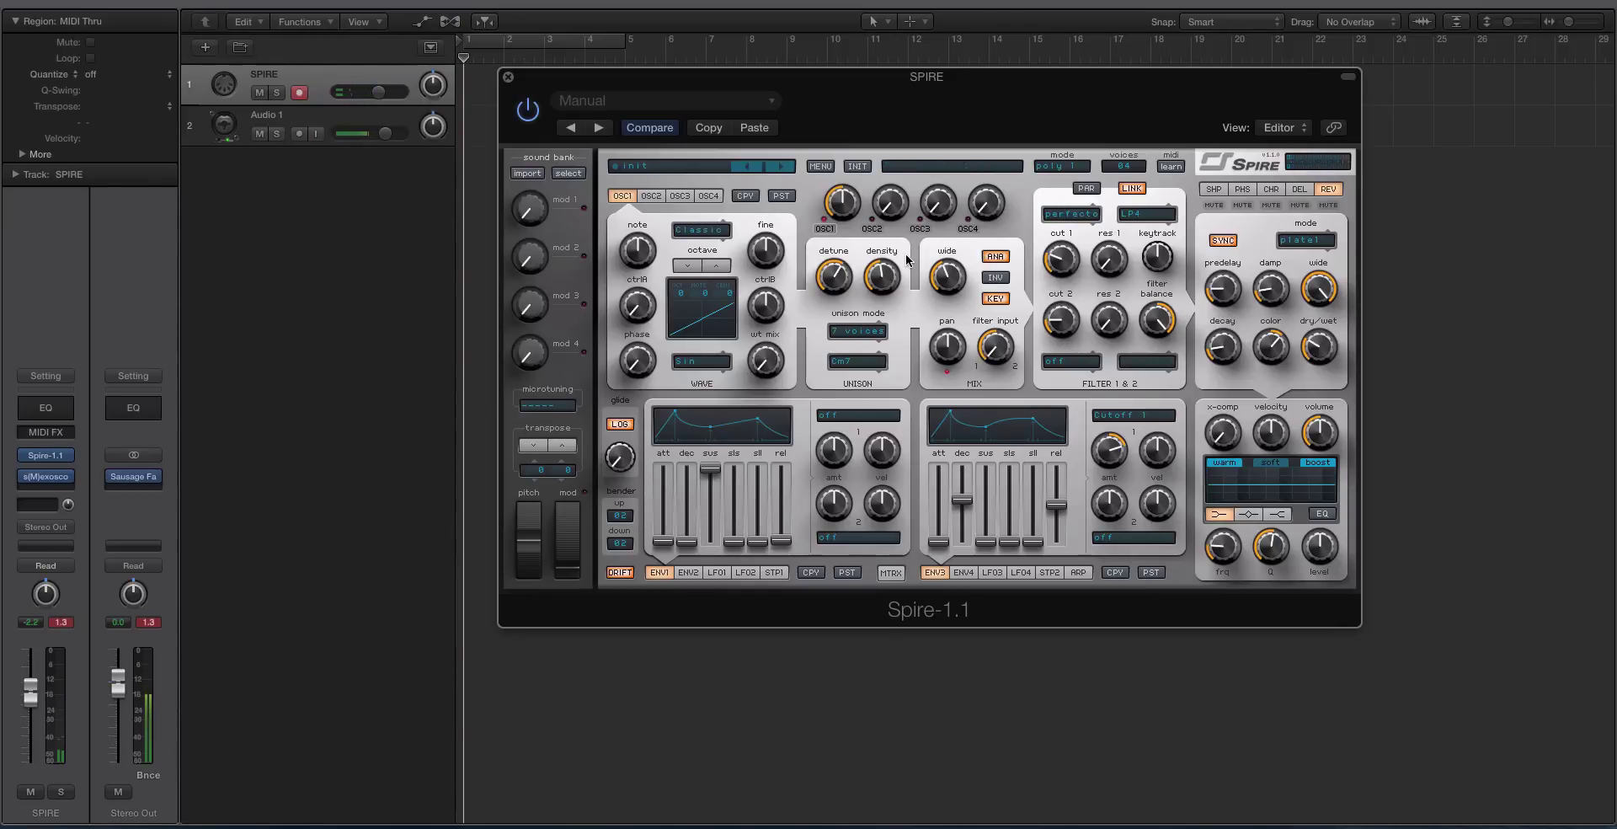
- Try 2-octave and 3-octave unison spreads, then return the unison to 1 octave
click(834, 362)
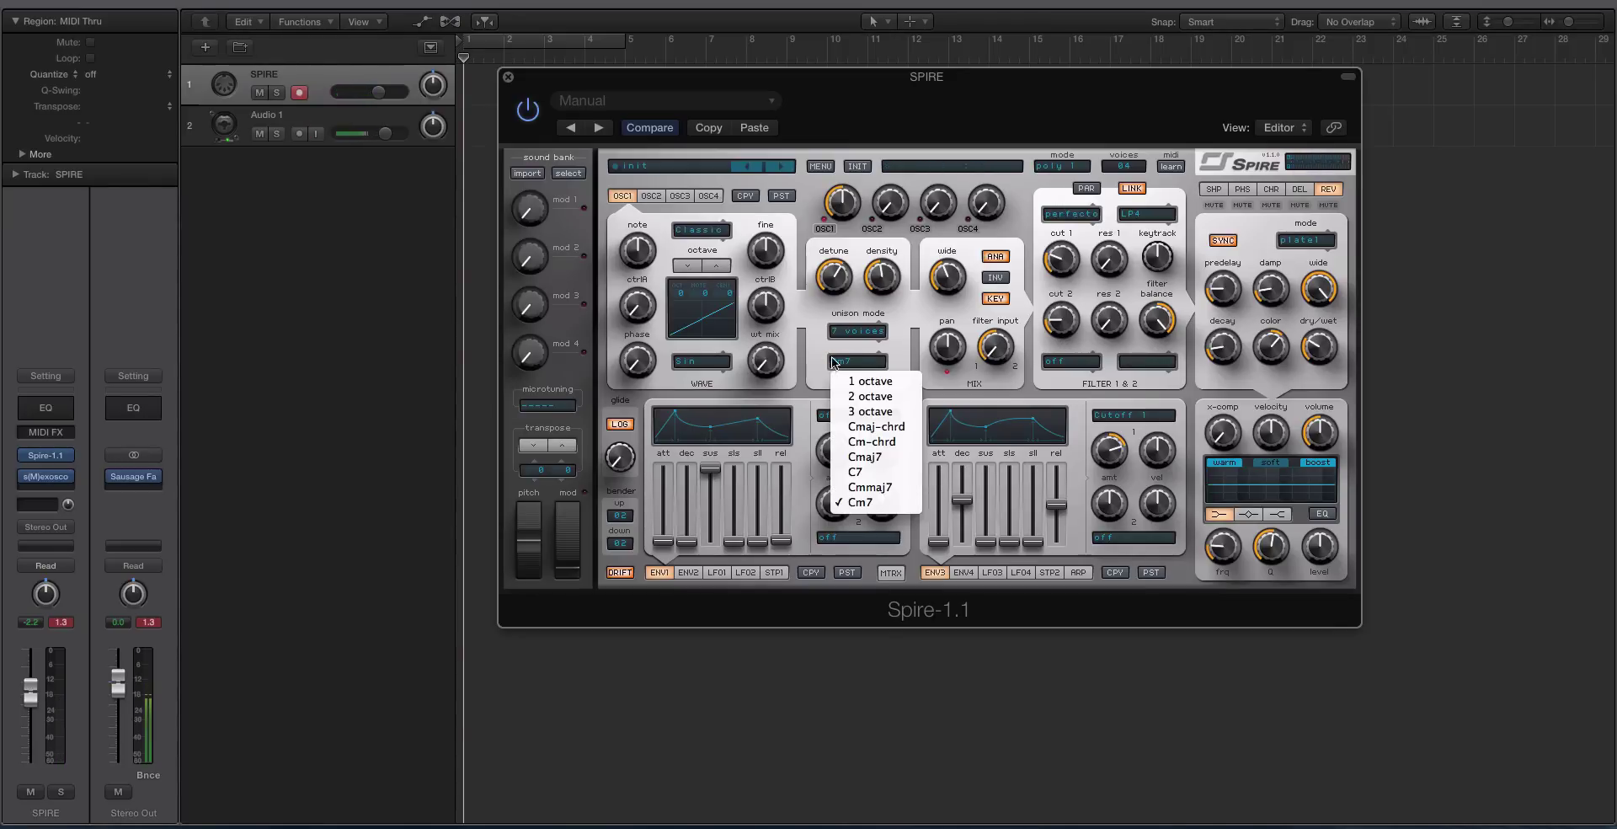
click(899, 397)
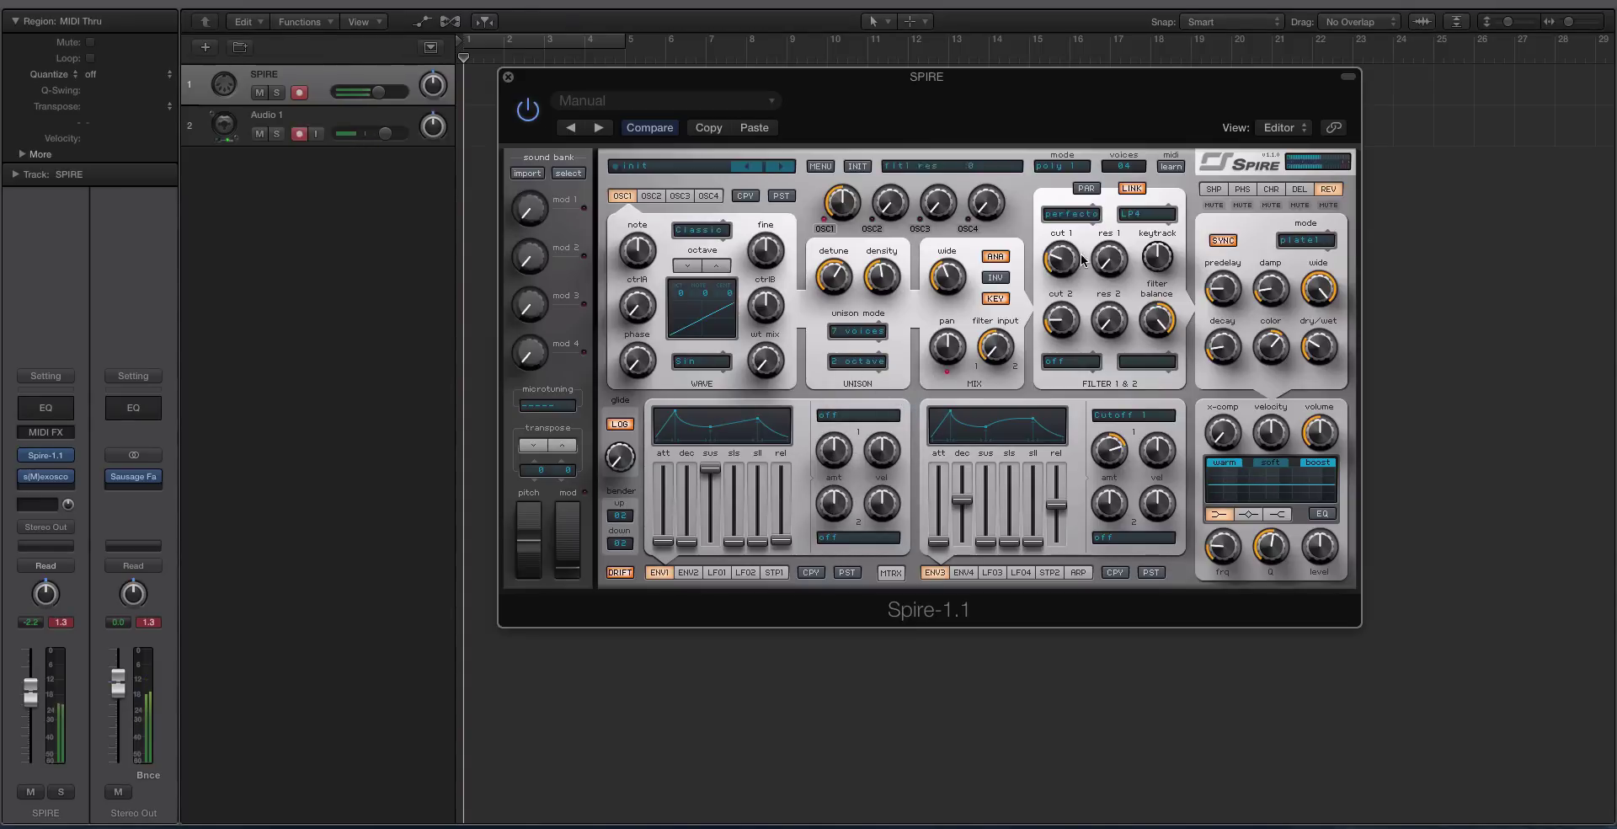
click(867, 362)
click(876, 413)
click(868, 365)
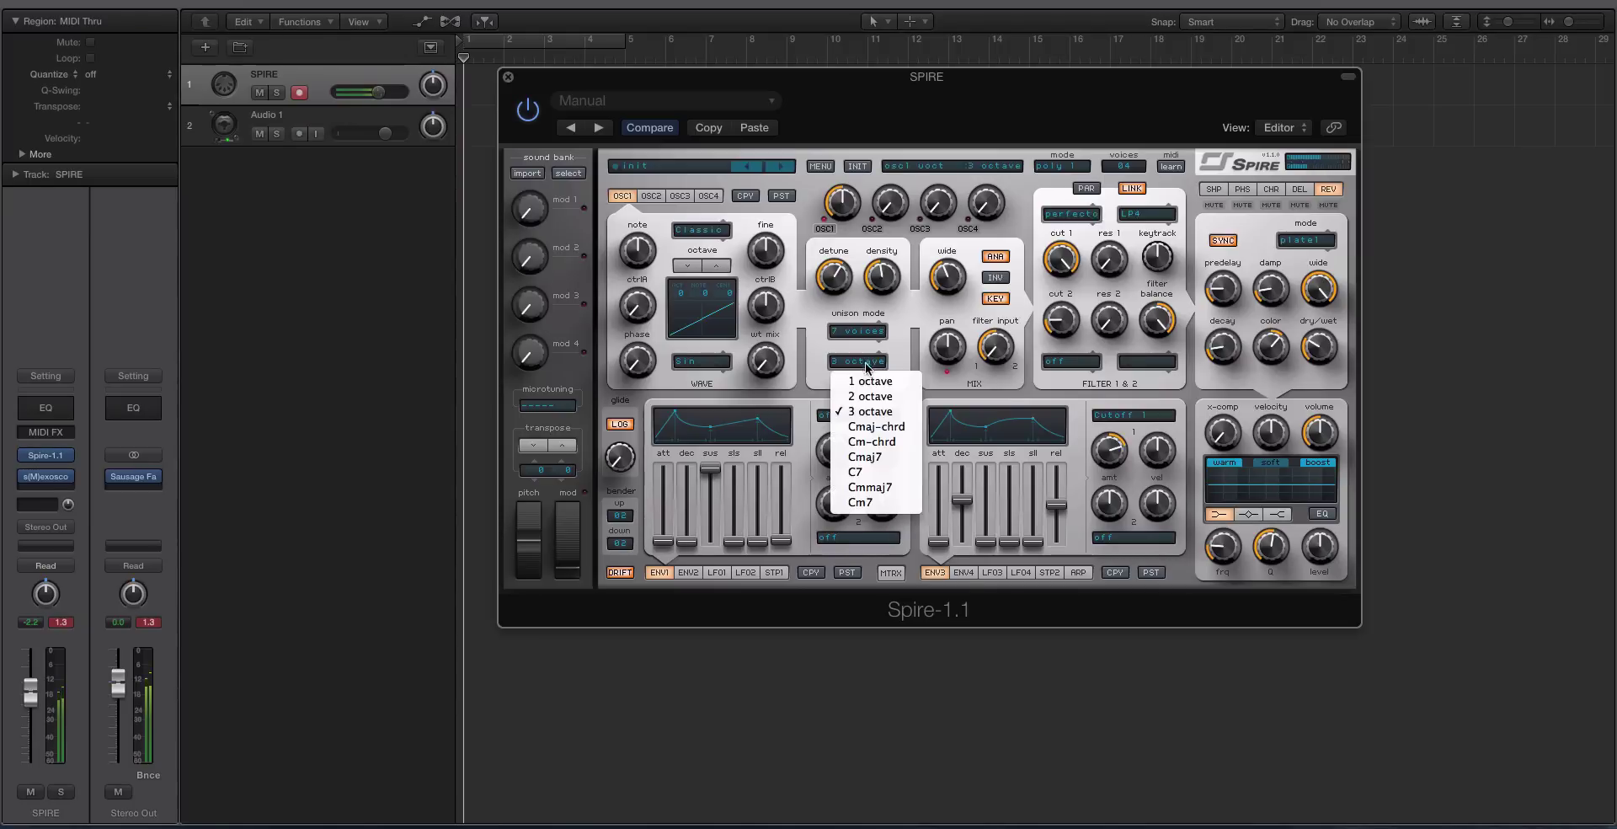
click(870, 381)
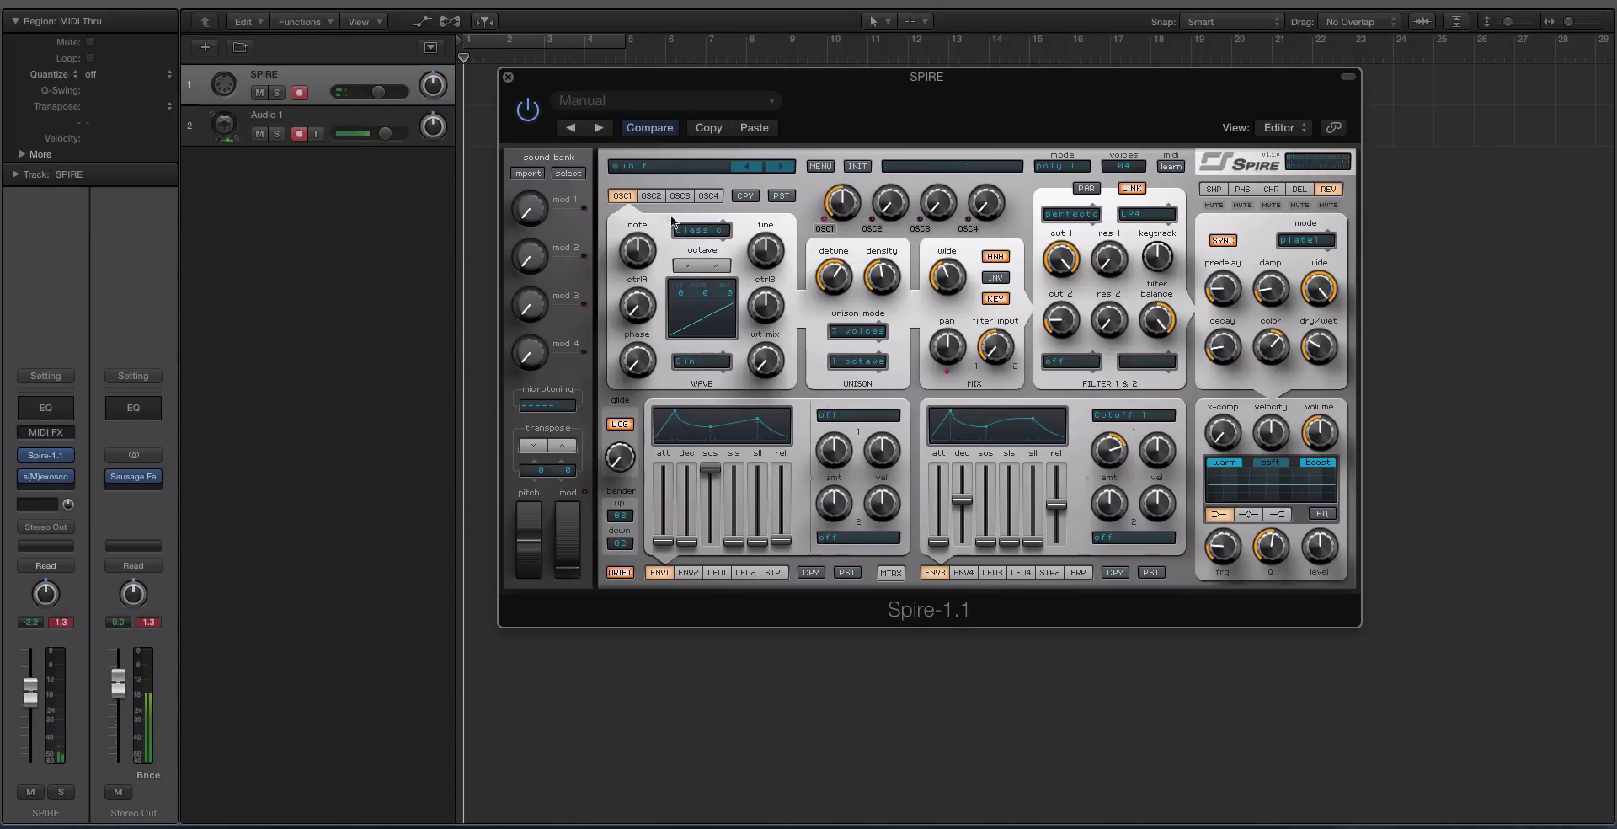
- Reduce oscillator 4's unison to 2 voices, then review the oscillators back to oscillator 1
click(651, 195)
click(680, 196)
click(709, 195)
click(855, 330)
click(868, 357)
click(876, 362)
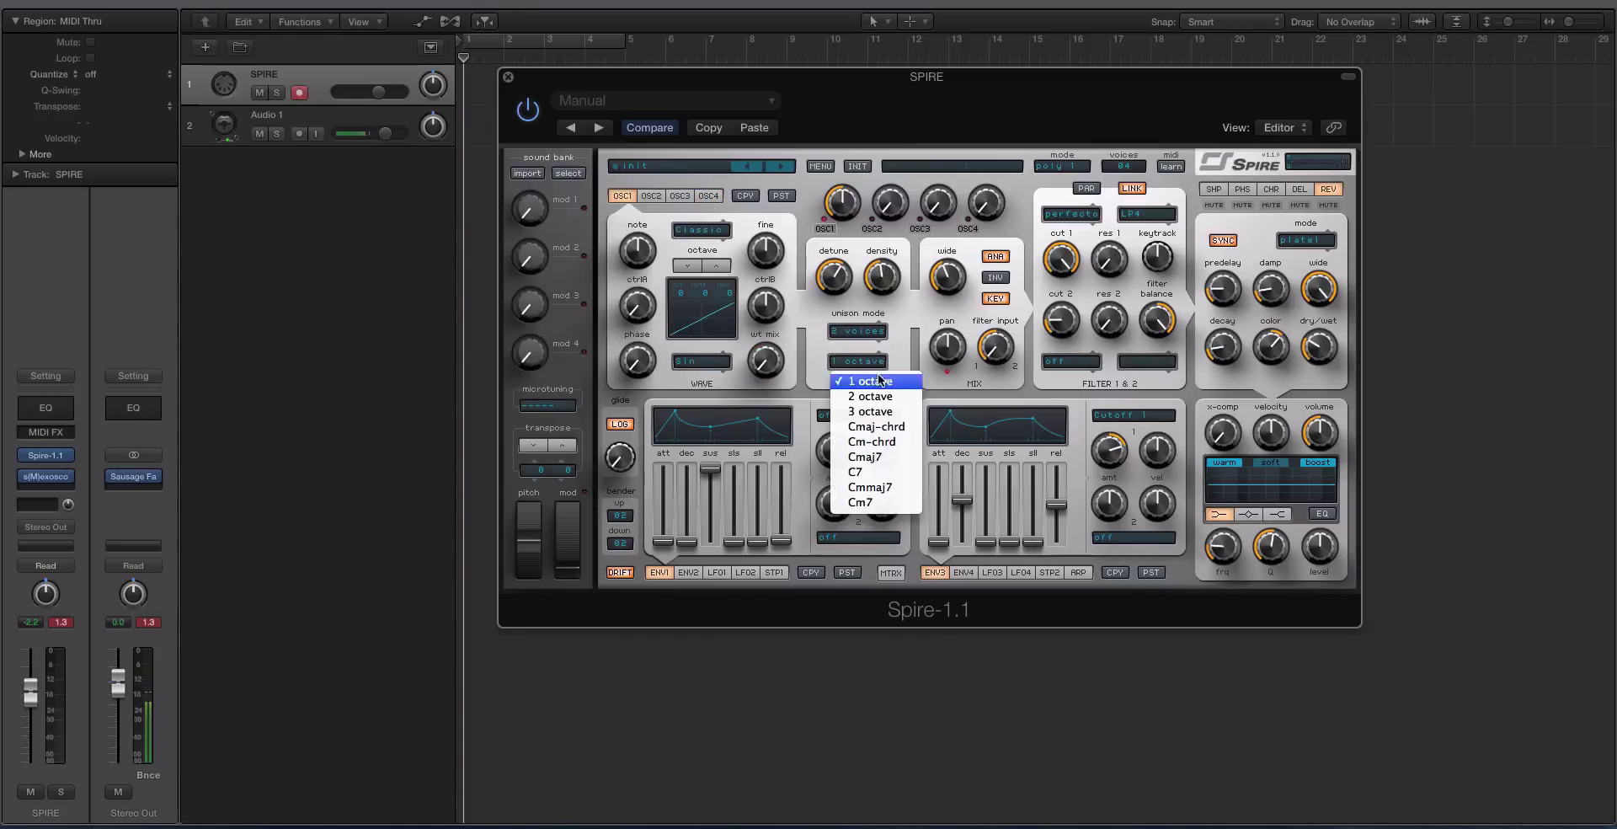
click(876, 411)
click(651, 195)
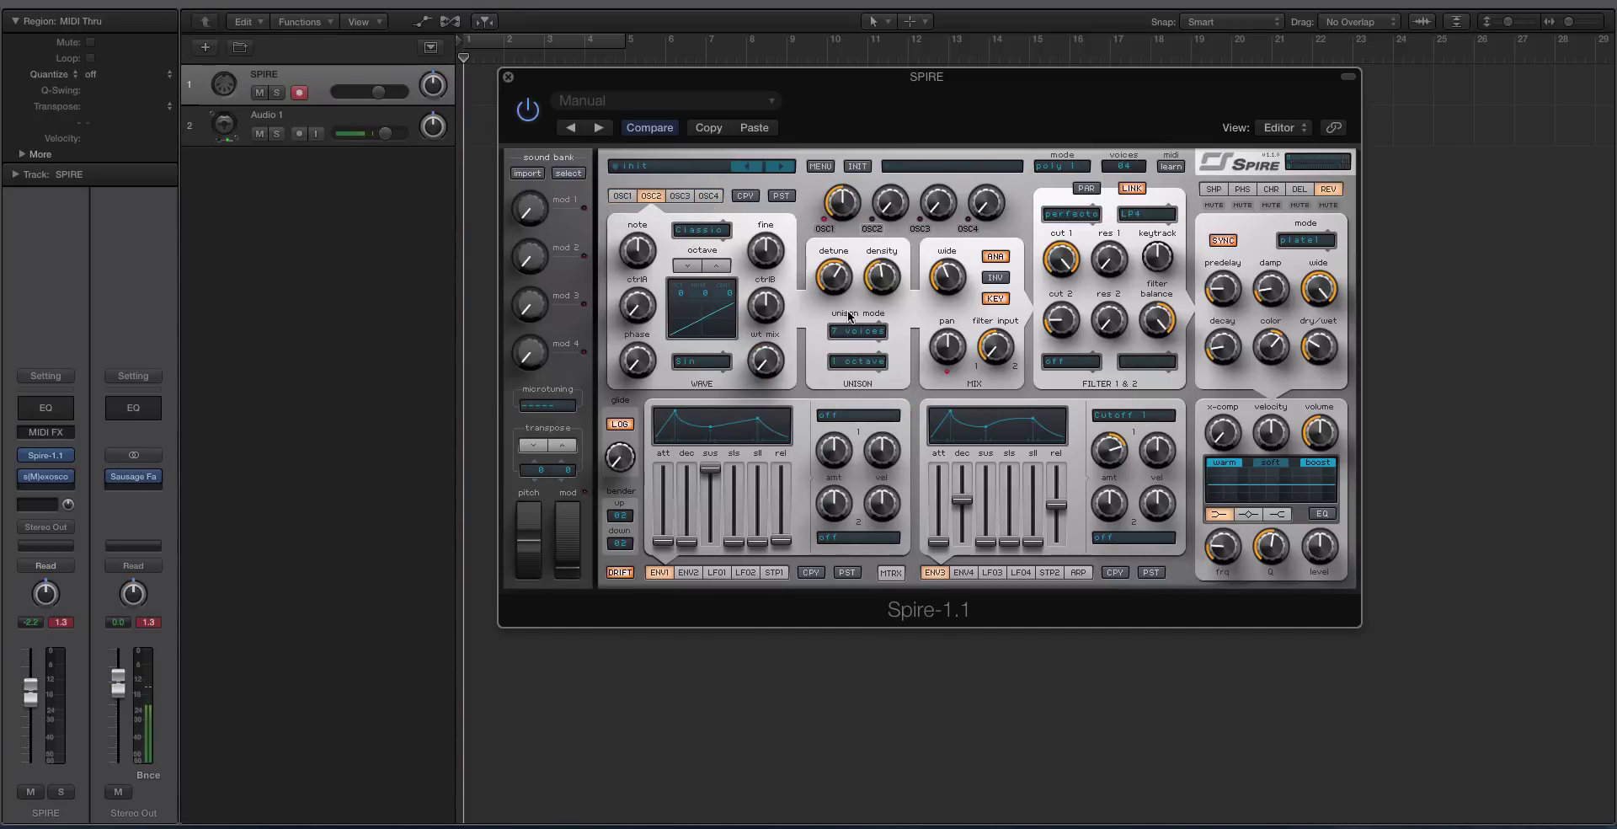
click(683, 199)
click(712, 197)
click(622, 195)
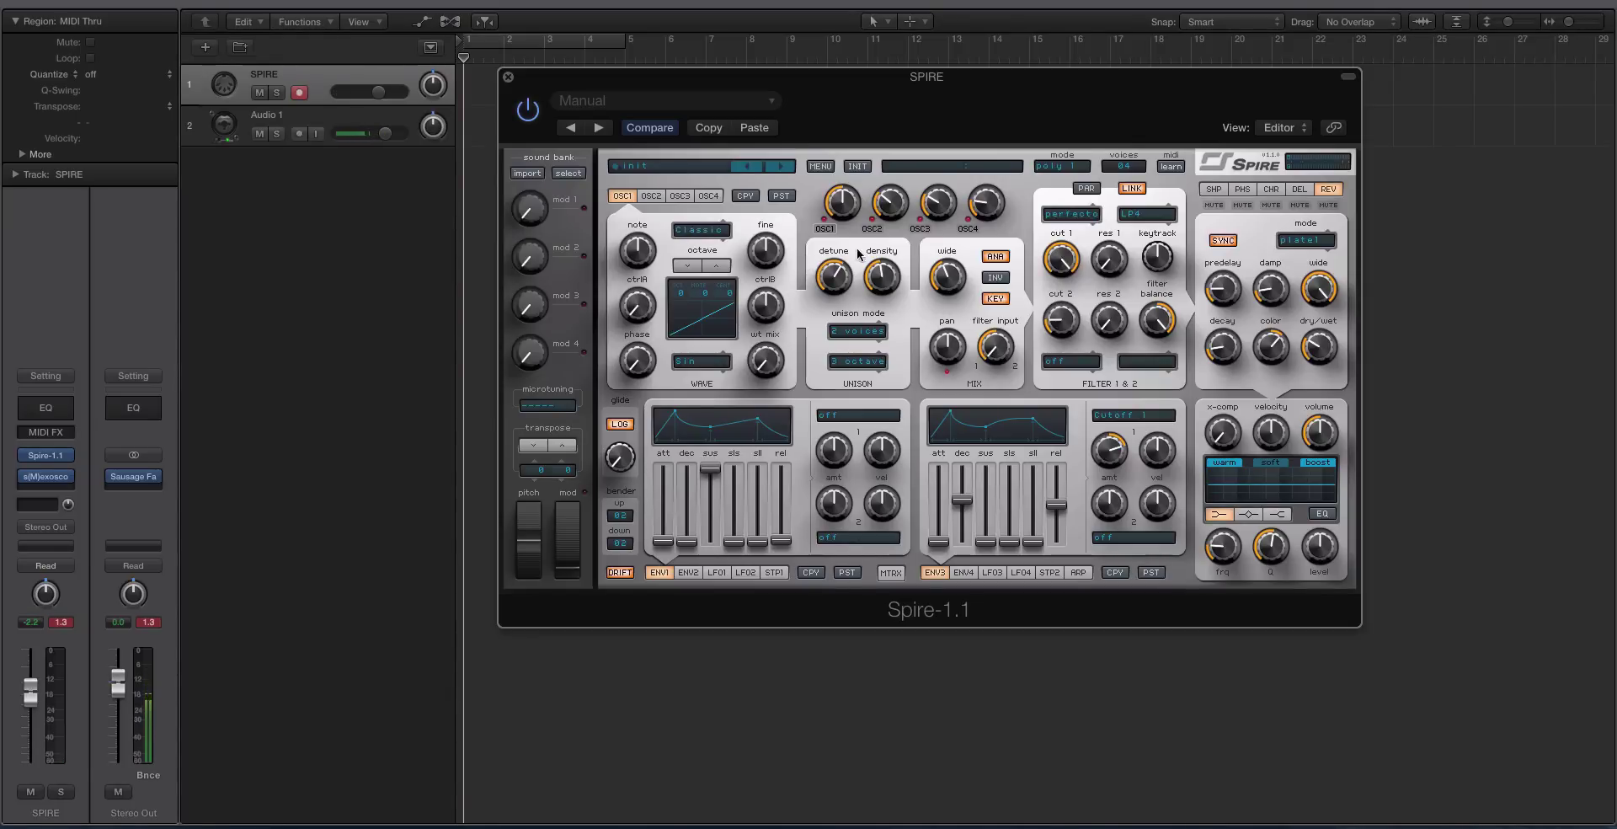
mouse_move(772, 253)
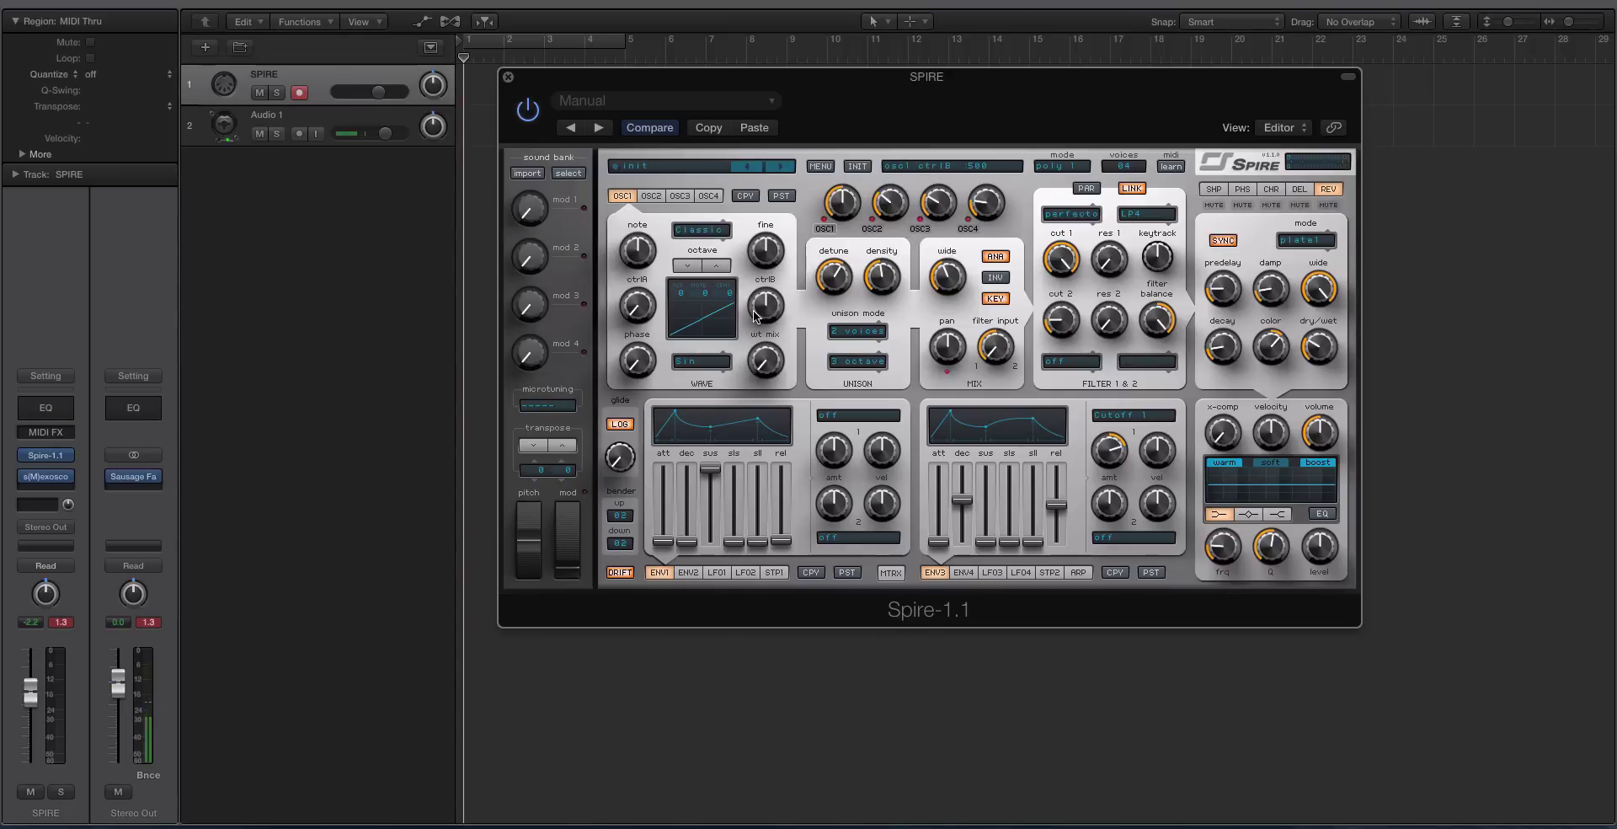